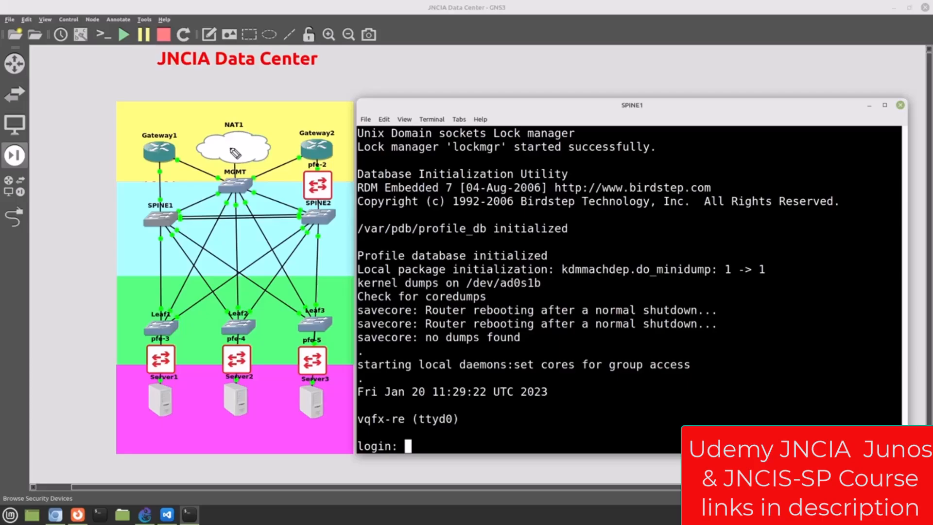
pyautogui.moveTo(228, 153); pyautogui.dragTo(262, 130)
pyautogui.moveTo(227, 172)
pyautogui.mouseDown()
pyautogui.moveTo(268, 191)
pyautogui.moveTo(216, 191)
pyautogui.mouseUp()
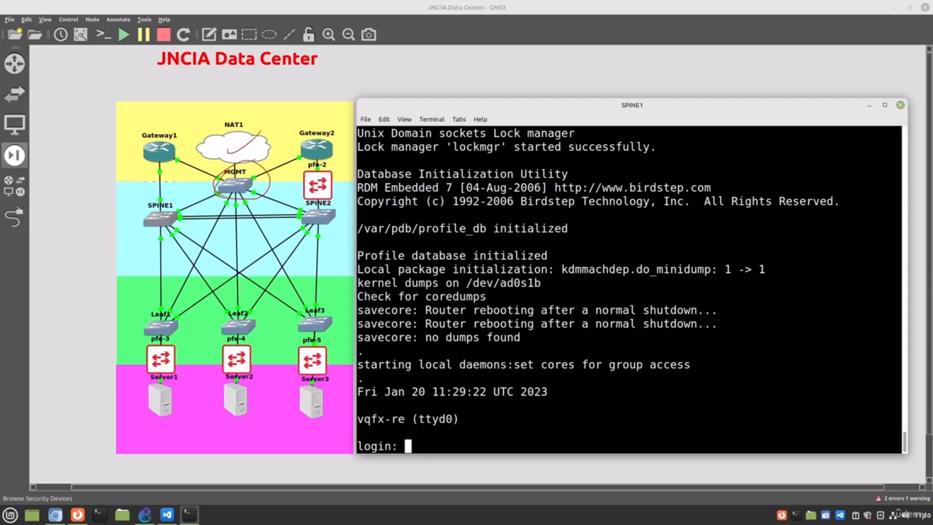
pyautogui.hotkey('shift', 'F9')
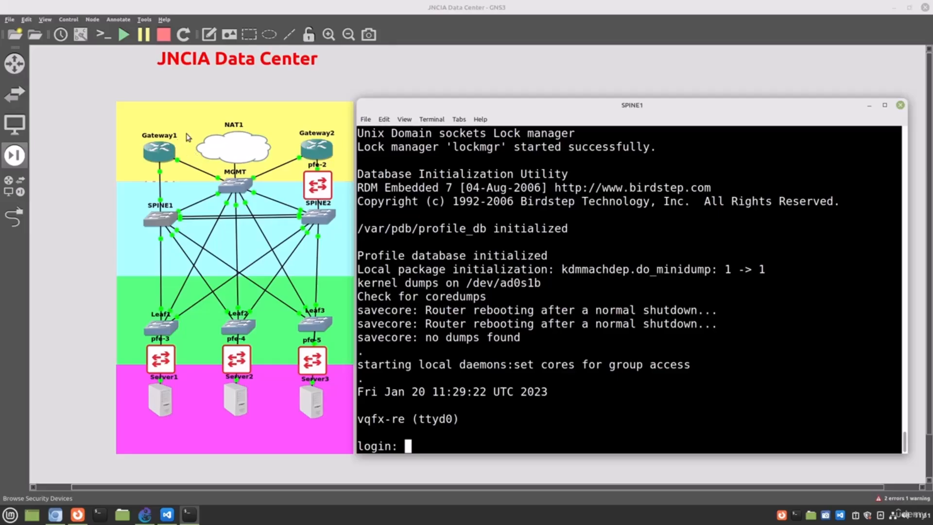
pyautogui.moveTo(189, 137)
pyautogui.mouseDown()
pyautogui.moveTo(130, 160)
pyautogui.moveTo(187, 122)
pyautogui.mouseUp()
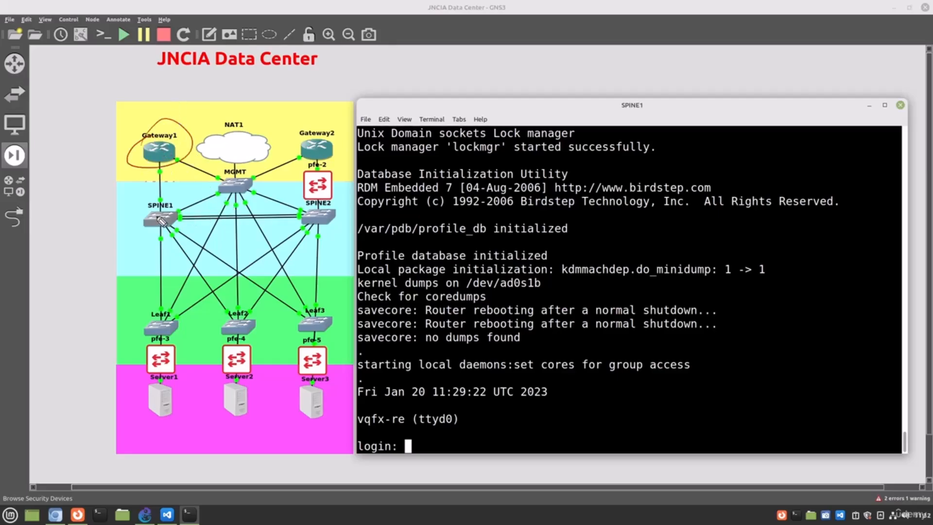
pyautogui.moveTo(150, 205)
pyautogui.mouseDown()
pyautogui.moveTo(186, 228)
pyautogui.moveTo(168, 196)
pyautogui.mouseUp()
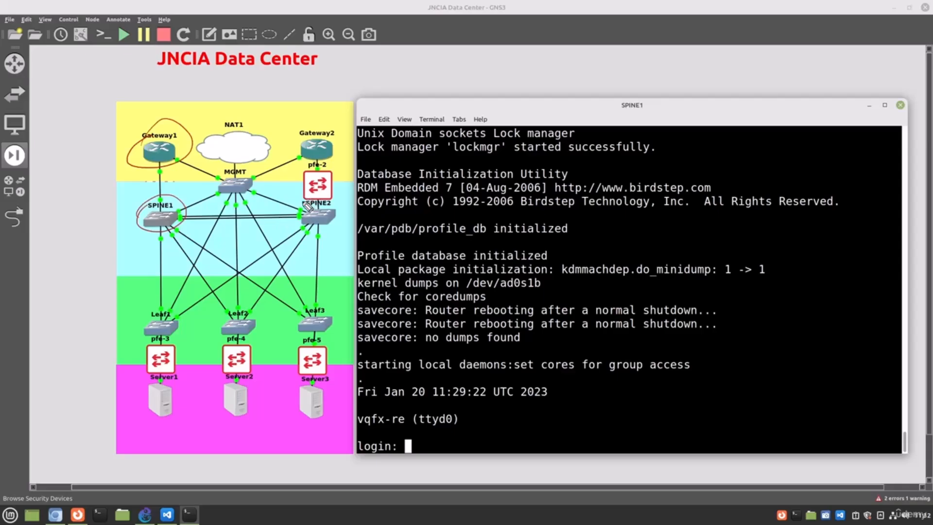
pyautogui.moveTo(308, 206)
pyautogui.mouseDown()
pyautogui.moveTo(304, 234)
pyautogui.moveTo(299, 204)
pyautogui.mouseUp()
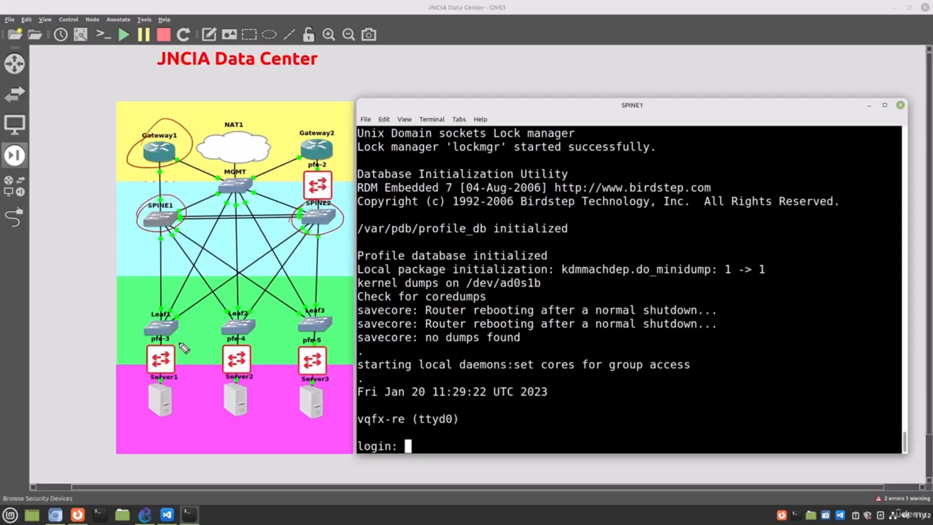
pyautogui.moveTo(181, 343)
pyautogui.mouseDown()
pyautogui.moveTo(146, 313)
pyautogui.moveTo(183, 323)
pyautogui.moveTo(265, 318)
pyautogui.moveTo(214, 321)
pyautogui.mouseUp()
pyautogui.moveTo(331, 305)
pyautogui.mouseDown()
pyautogui.moveTo(299, 331)
pyautogui.moveTo(288, 308)
pyautogui.mouseUp()
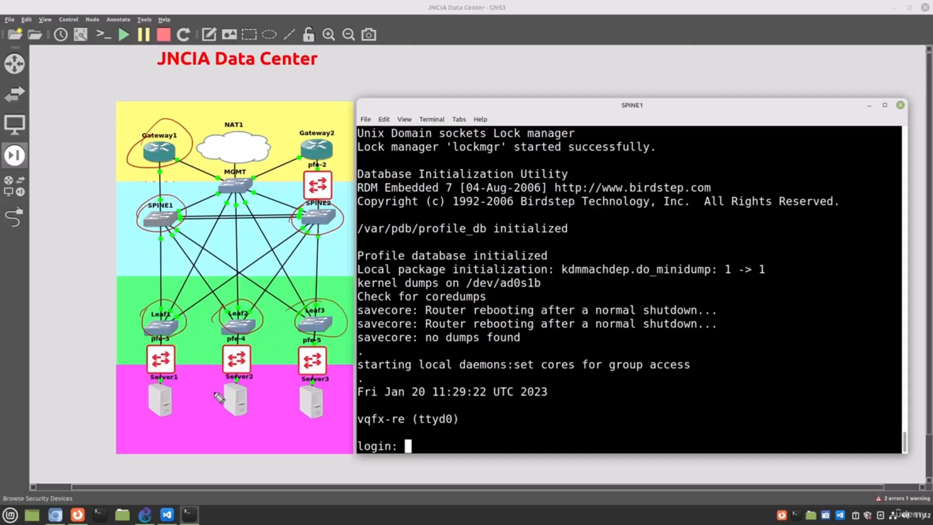
pyautogui.moveTo(180, 417)
pyautogui.mouseDown()
pyautogui.moveTo(143, 406)
pyautogui.moveTo(162, 382)
pyautogui.moveTo(200, 398)
pyautogui.moveTo(273, 406)
pyautogui.moveTo(214, 386)
pyautogui.mouseUp()
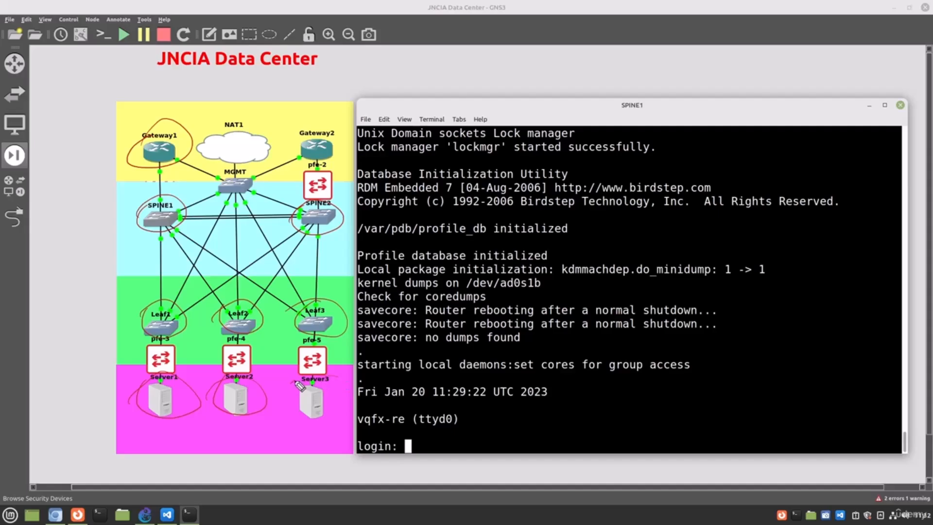
pyautogui.moveTo(298, 384); pyautogui.dragTo(287, 398)
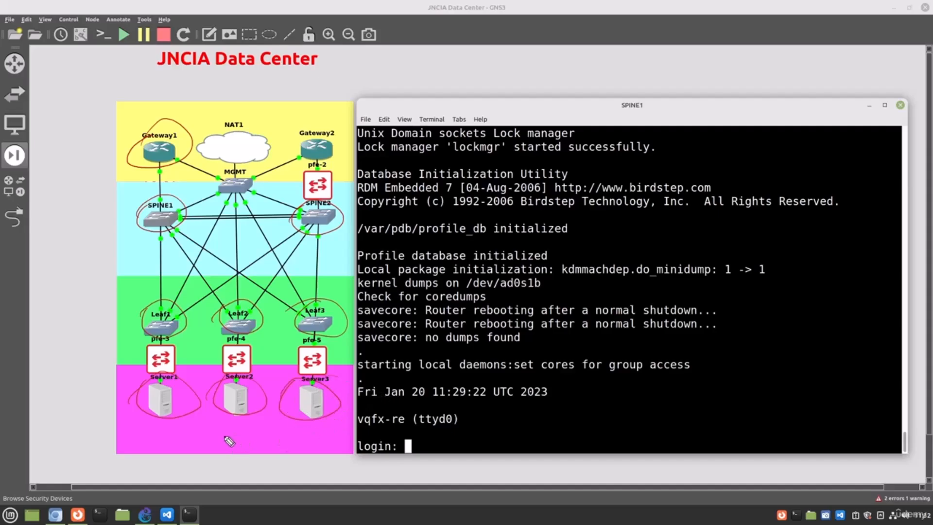
pyautogui.moveTo(222, 425); pyautogui.dragTo(246, 442)
pyautogui.moveTo(251, 424)
pyautogui.mouseDown()
pyautogui.moveTo(251, 443)
pyautogui.moveTo(252, 436)
pyautogui.mouseUp()
pyautogui.moveTo(164, 375); pyautogui.dragTo(184, 353)
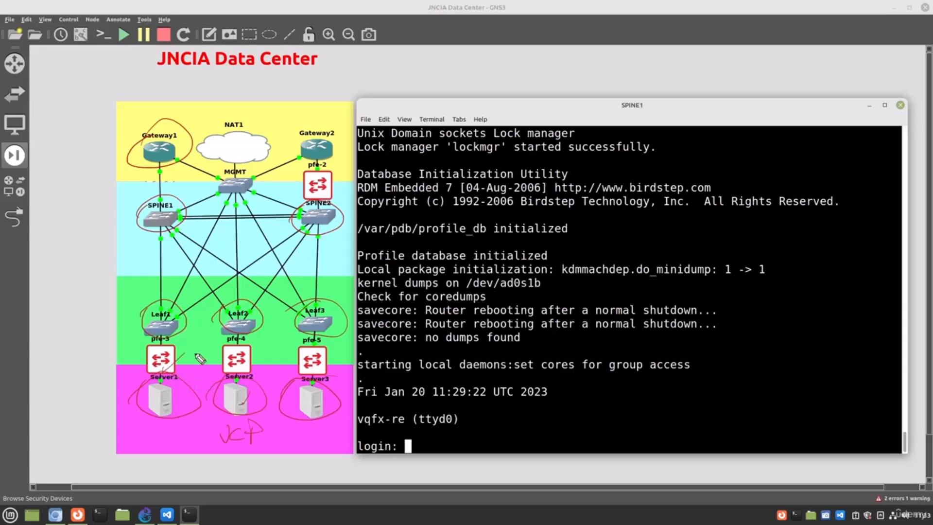
pyautogui.moveTo(245, 368); pyautogui.dragTo(265, 347)
pyautogui.hotkey('shift', 'F9')
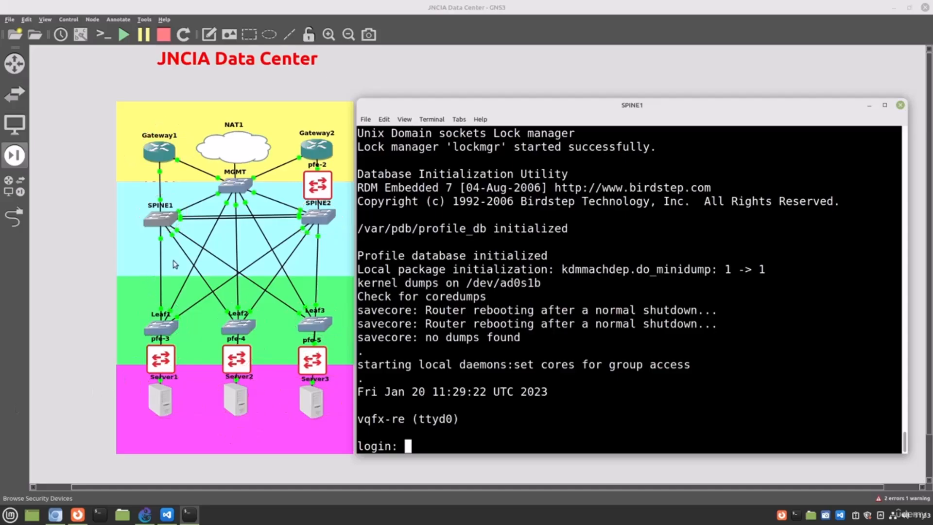
# Step: Lower the NAT1 cloud and the pfe-2, pfe-3, pfe-4 and pfe-5 nodes one layer each to hide them behind the coloured background
pyautogui.rightClick(238, 158)
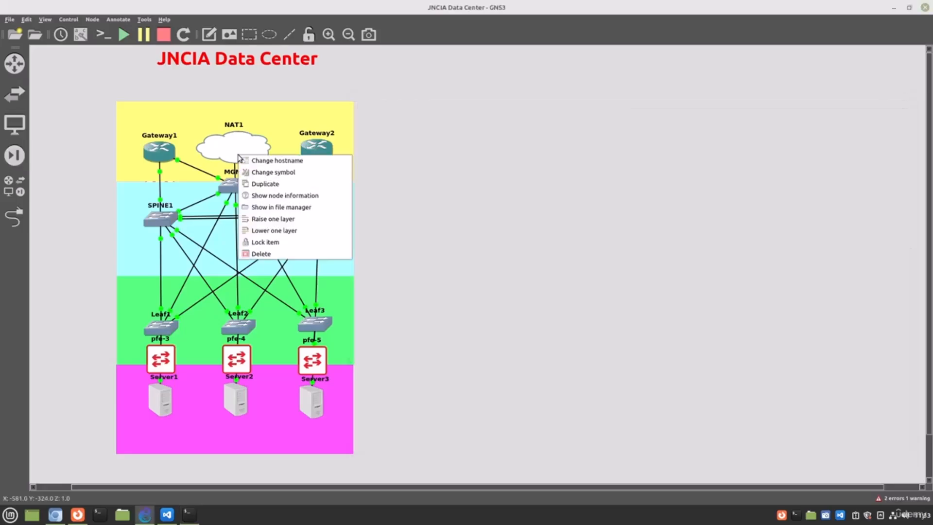
pyautogui.click(268, 233)
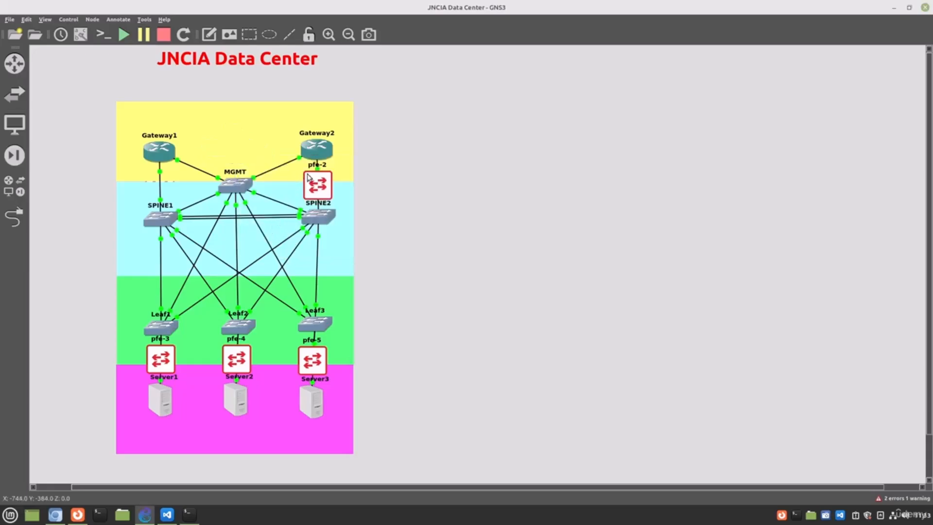
pyautogui.rightClick(314, 189)
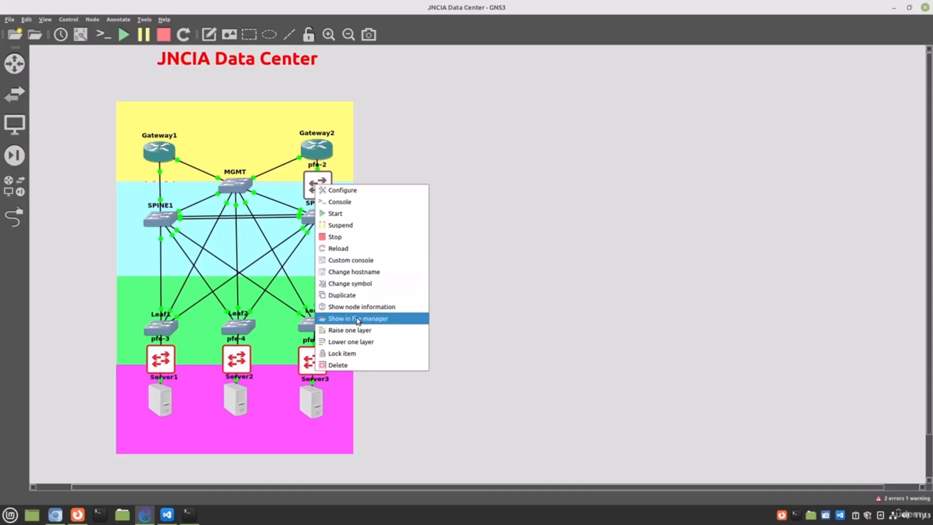
pyautogui.click(334, 341)
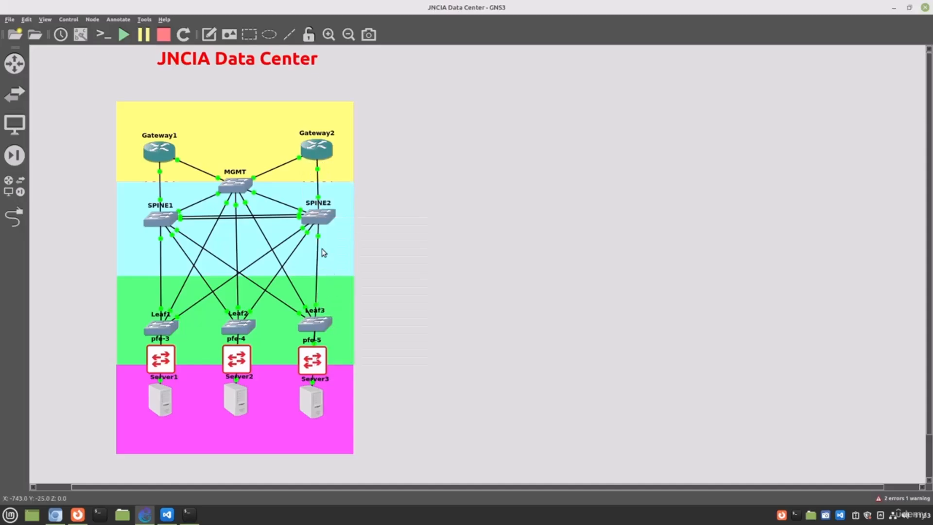
pyautogui.rightClick(168, 358)
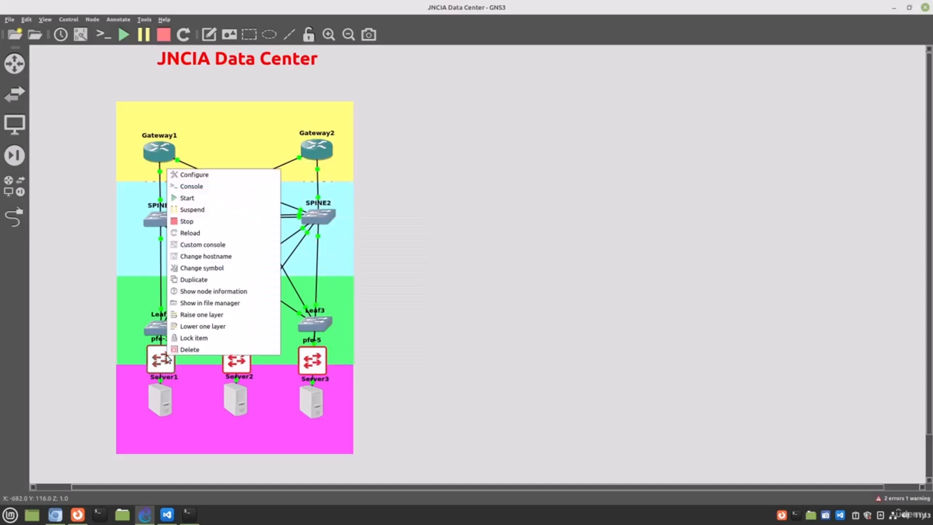
pyautogui.click(202, 327)
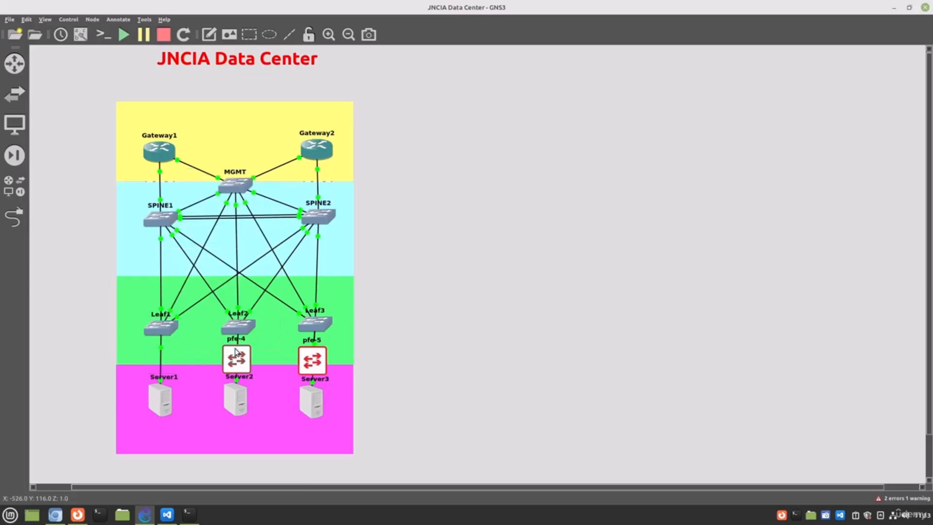
pyautogui.rightClick(236, 353)
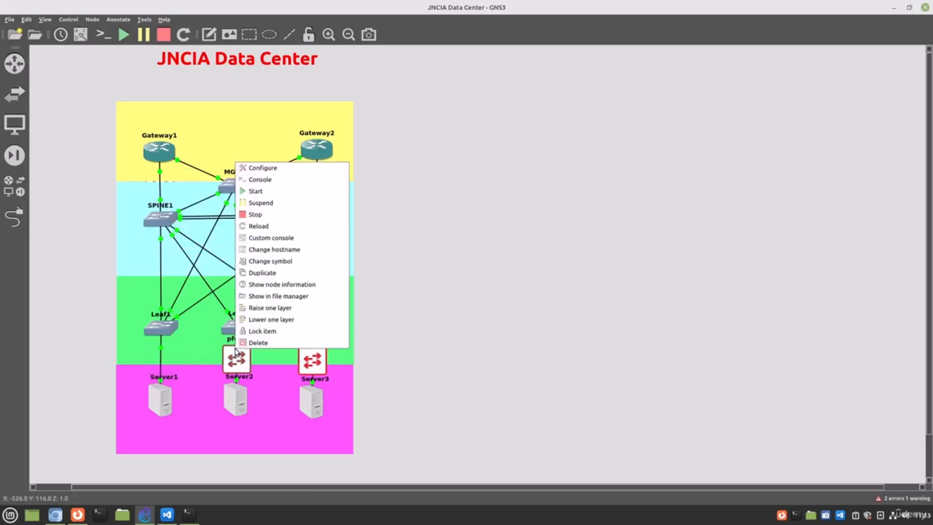
pyautogui.click(275, 319)
pyautogui.rightClick(311, 358)
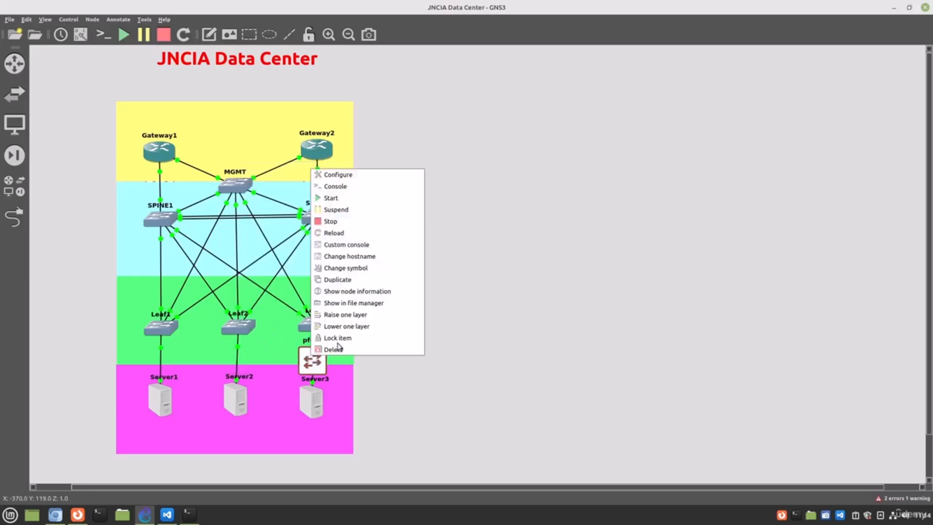
pyautogui.click(304, 261)
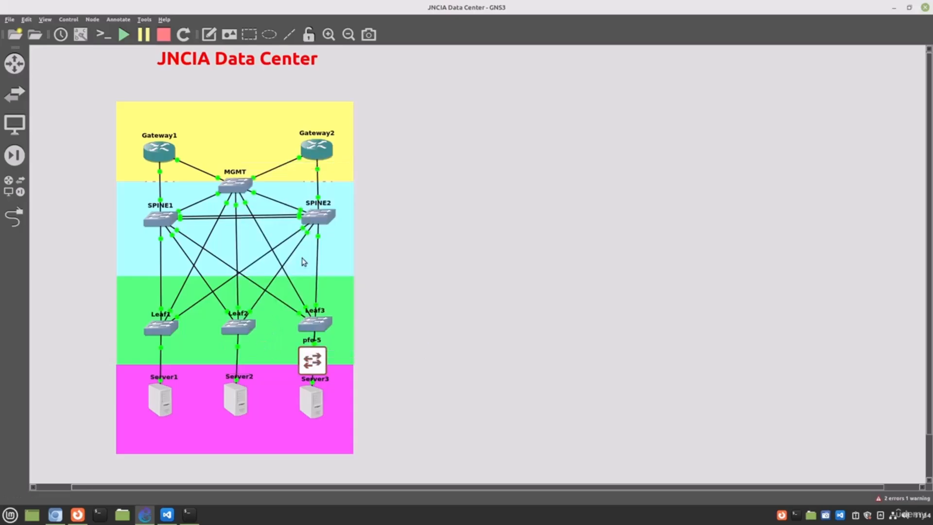
# Step: Lower the MGMT switch one layer behind the background and nudge SPINE2 slightly down to line up with SPINE1
pyautogui.rightClick(239, 185)
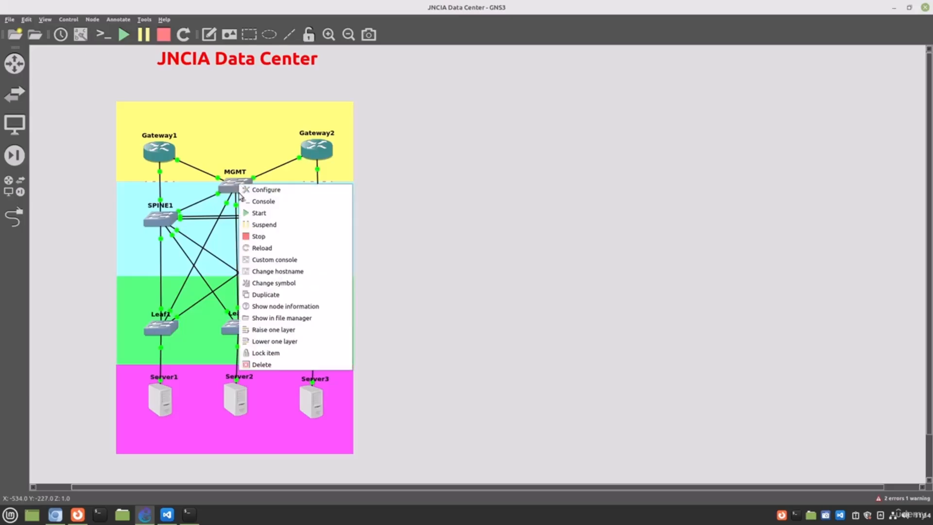
pyautogui.click(272, 342)
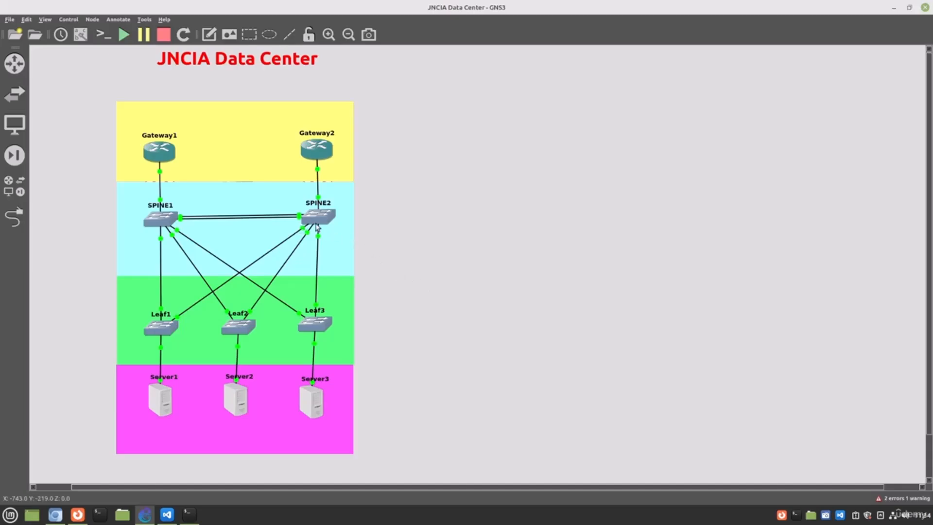
pyautogui.moveTo(319, 221); pyautogui.dragTo(319, 223)
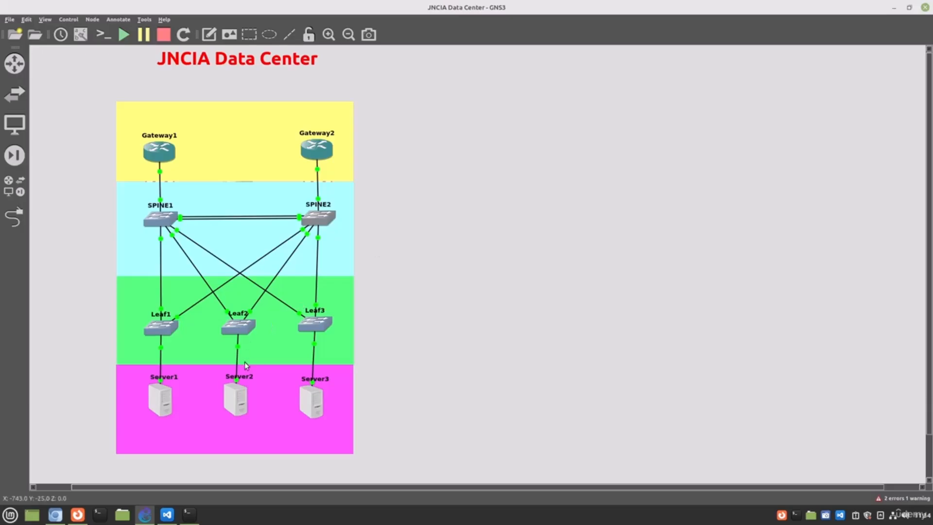
# Step: Bring up the SPINE1 console and log in as root with the account password
pyautogui.click(190, 516)
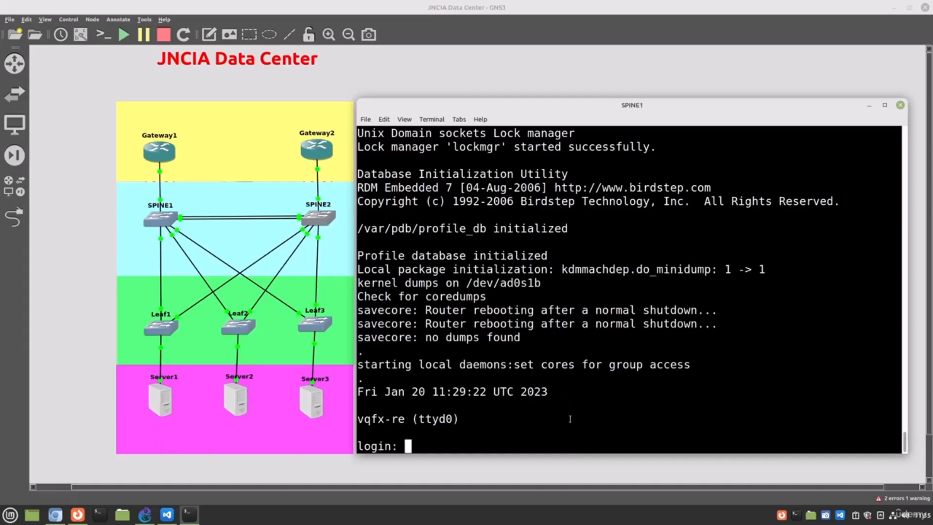
pyautogui.write('root')
pyautogui.press('Return')
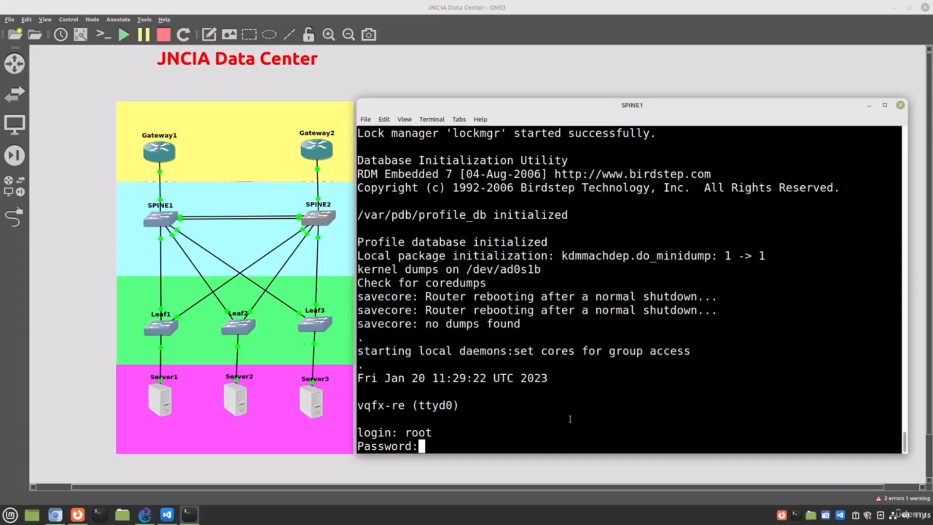
pyautogui.press('Return')
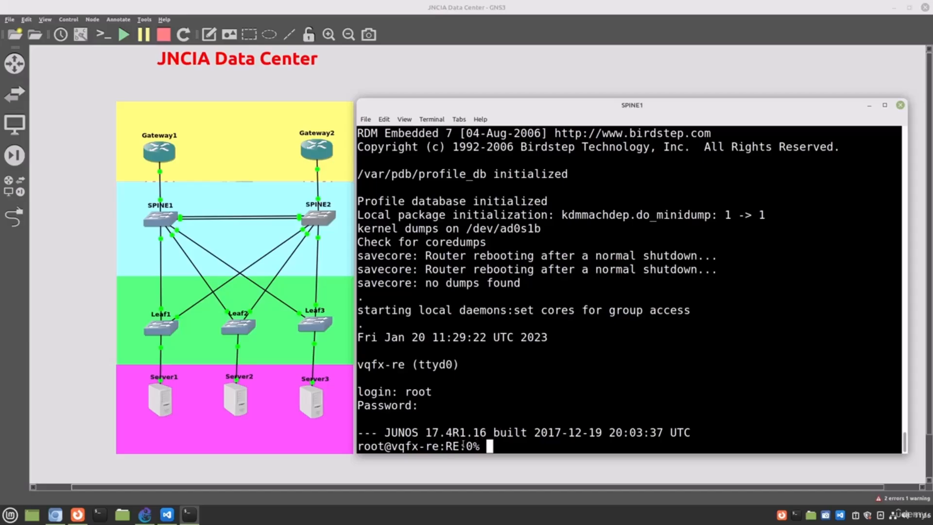
# Step: Change to the /config/vchassis directory on SPINE1 and list its files
pyautogui.moveTo(464, 446); pyautogui.dragTo(443, 446)
pyautogui.click(547, 444)
pyautogui.write('cd /config/')
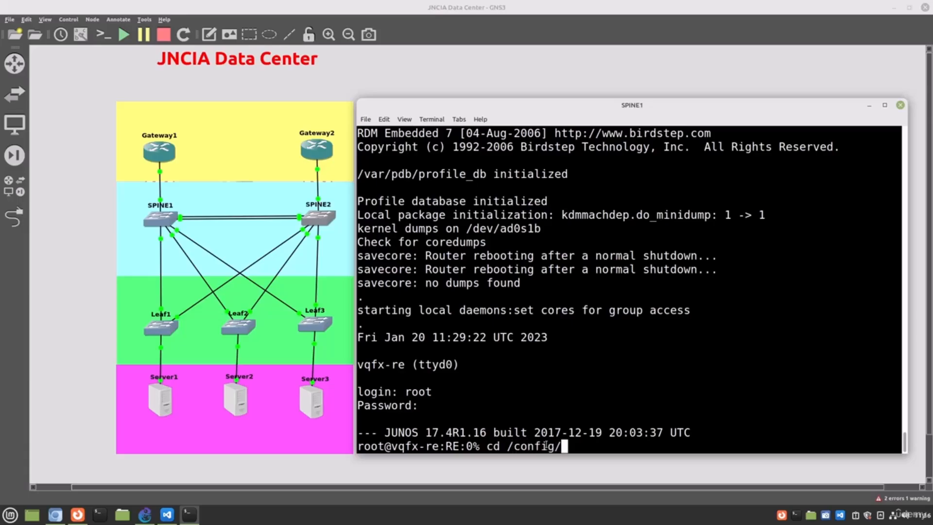
pyautogui.write('vchassis')
pyautogui.press('Return')
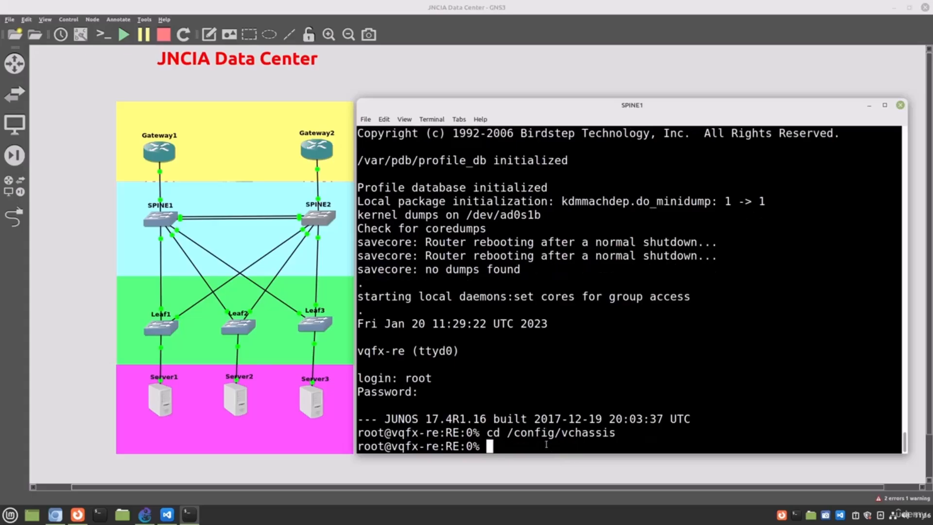
pyautogui.write('ls')
pyautogui.press('Return')
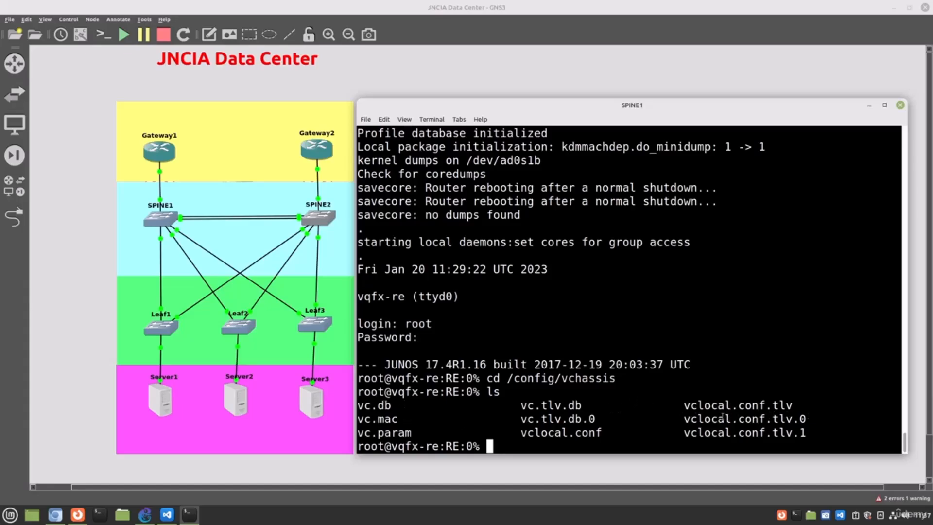
# Step: Delete all files matching vc* from the vchassis directory and list the directory again
pyautogui.write('rm c')
pyautogui.press('BackSpace')
pyautogui.write('vd*')
pyautogui.press('BackSpace')
pyautogui.press('BackSpace')
pyautogui.write('c*')
pyautogui.press('Return')
pyautogui.write('ls')
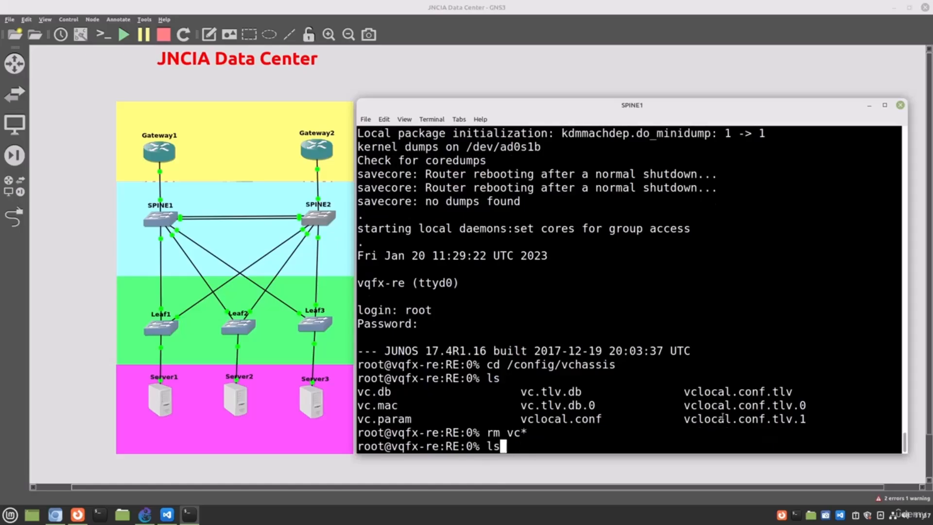
pyautogui.press('Return')
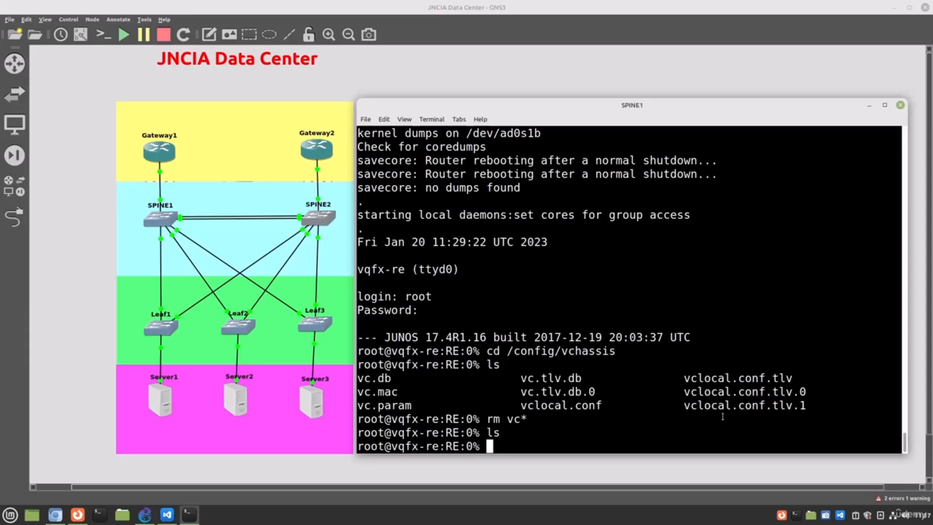
# Step: Enter the Junos CLI on SPINE1 and page through the full output of show interfaces terse
pyautogui.write('cli')
pyautogui.press('Return')
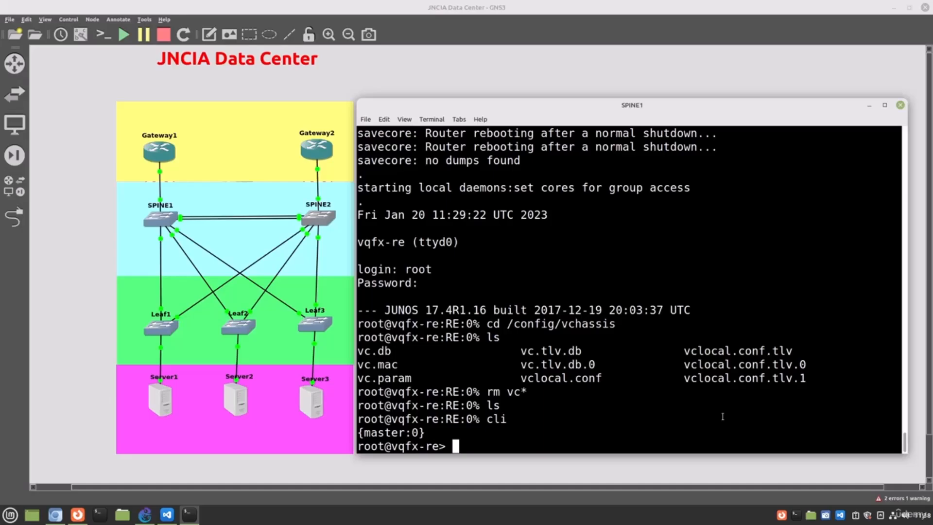
pyautogui.write('show interfaces terse')
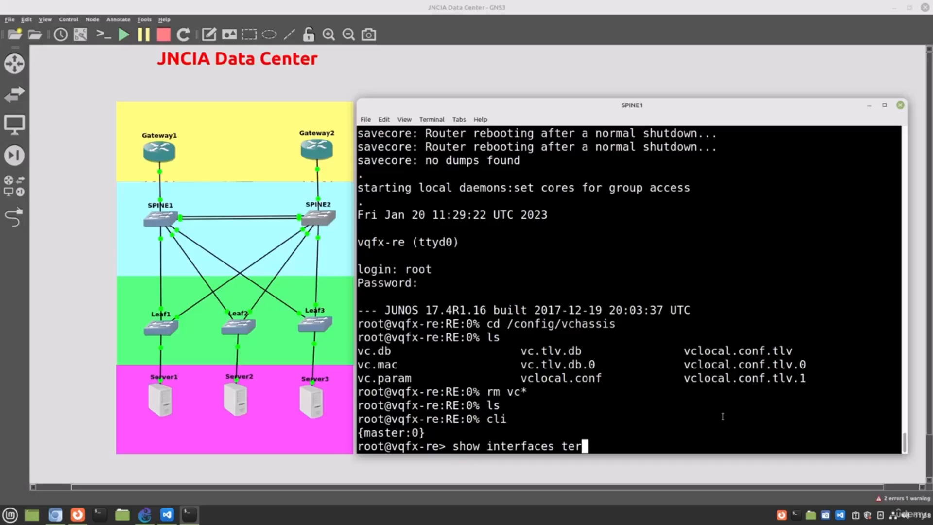
pyautogui.press('Return')
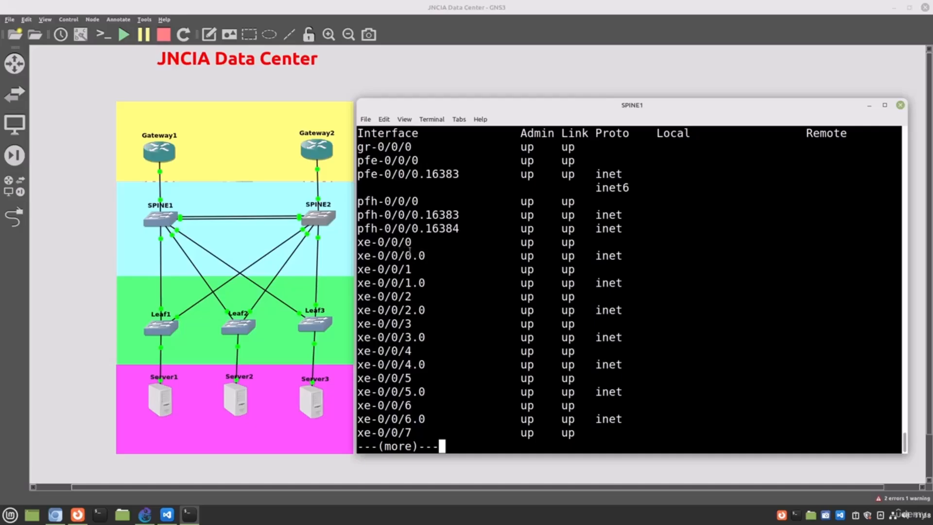
pyautogui.press('space')
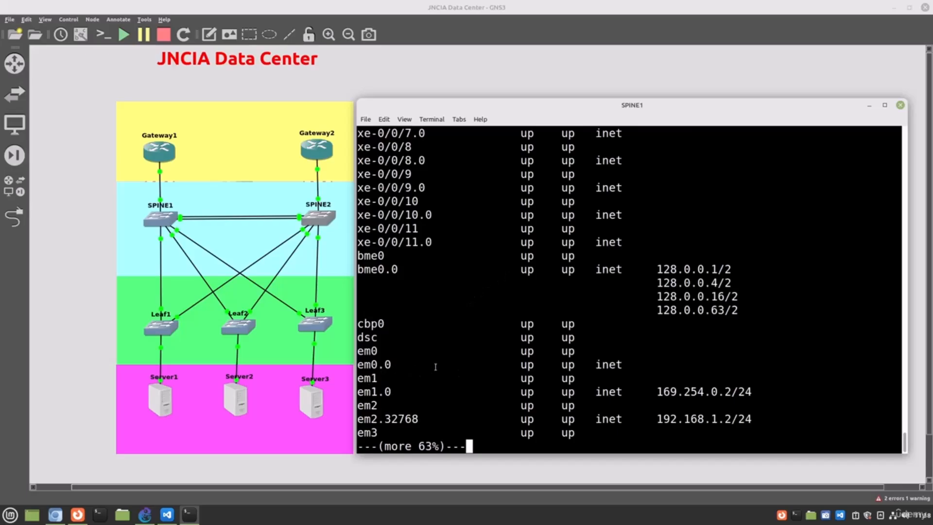
pyautogui.press('space')
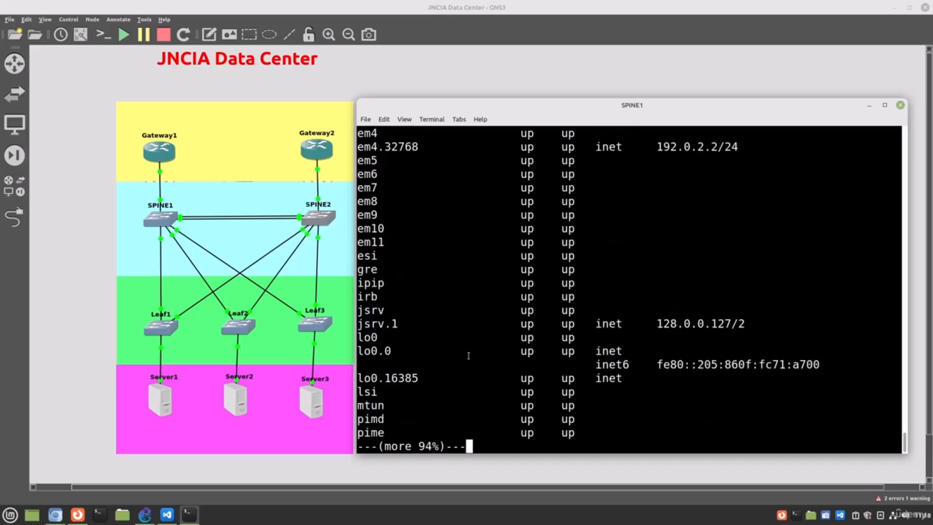
pyautogui.press('space')
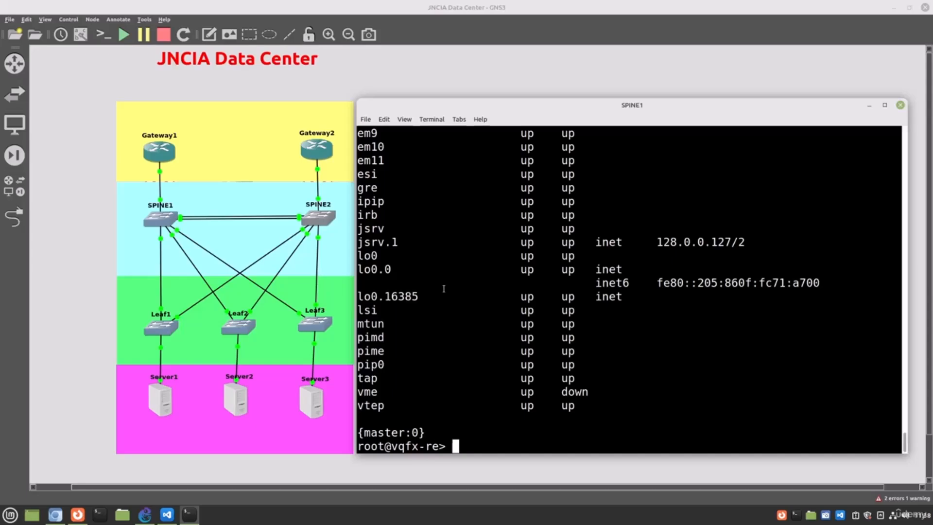
# Step: Display the SPINE1 configuration with show configuration and review the system section and the first interface entries
pyautogui.write('show configuration')
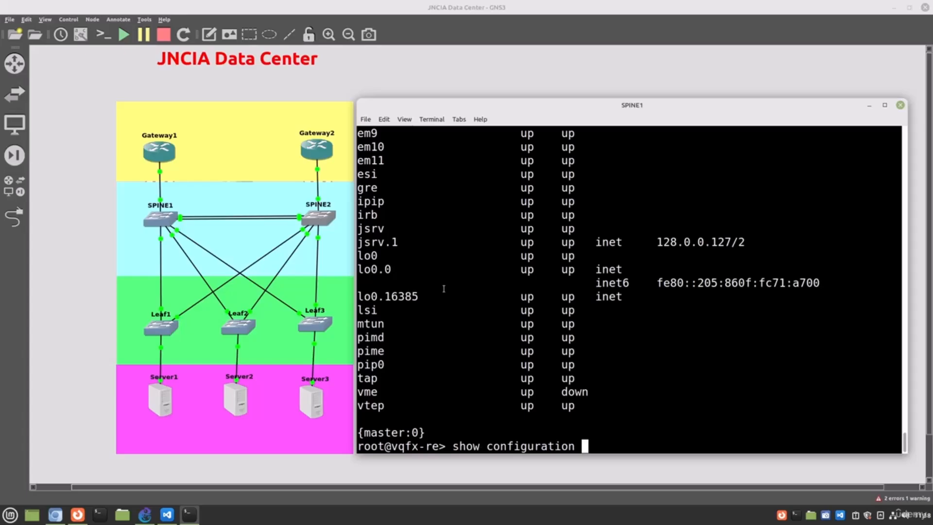
pyautogui.press('Return')
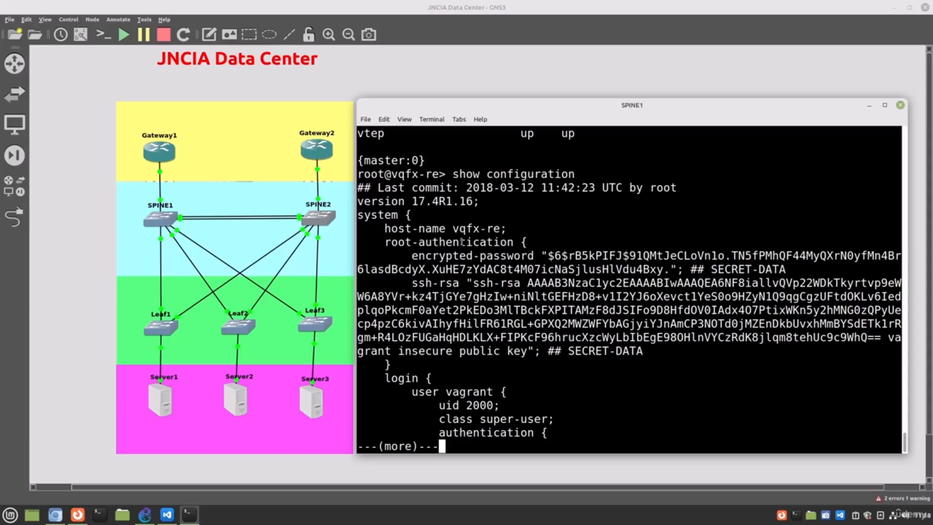
pyautogui.press('space')
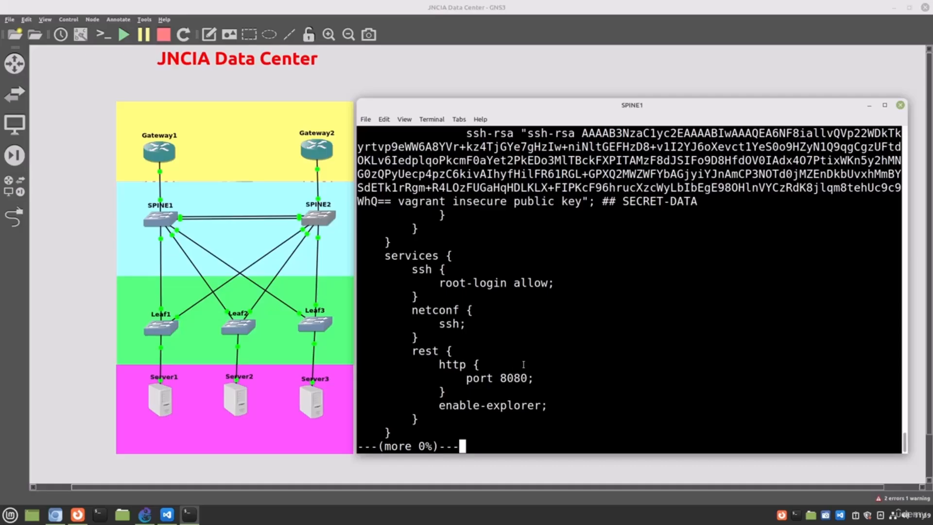
pyautogui.press('space')
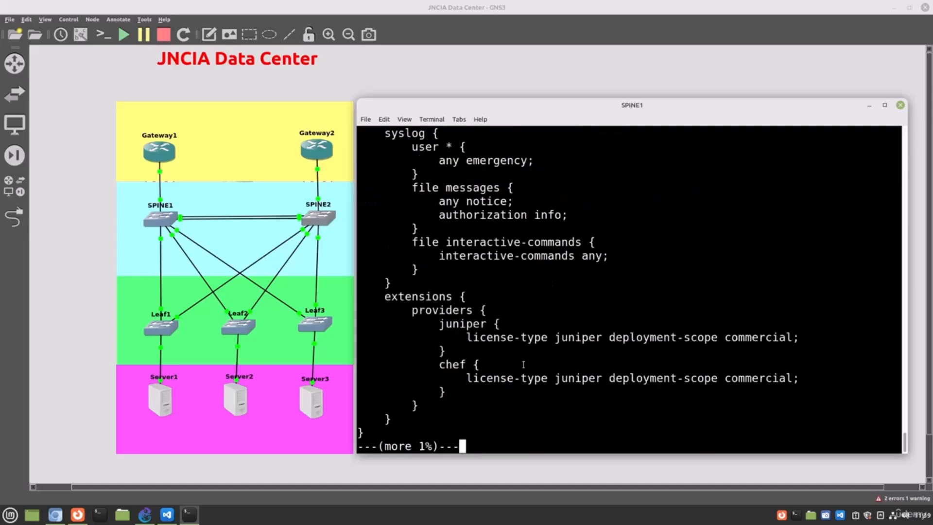
pyautogui.press('space')
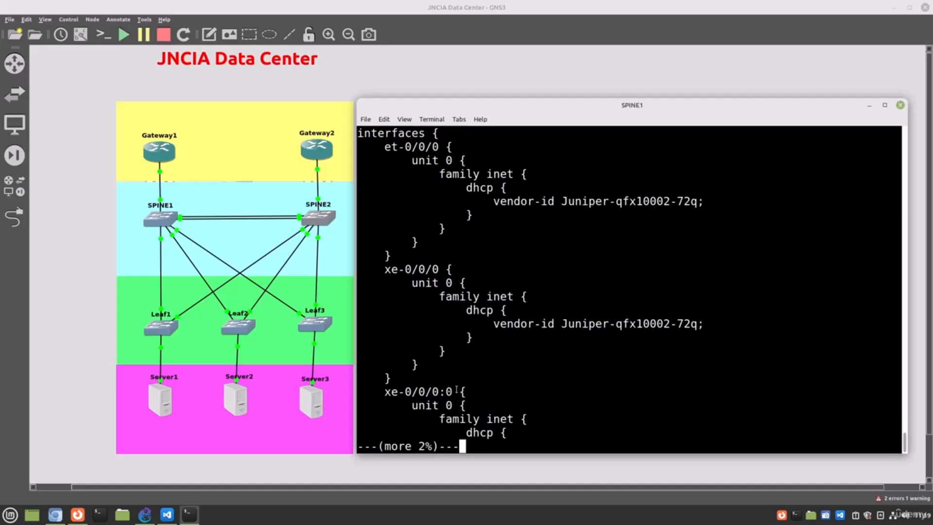
pyautogui.press('space')
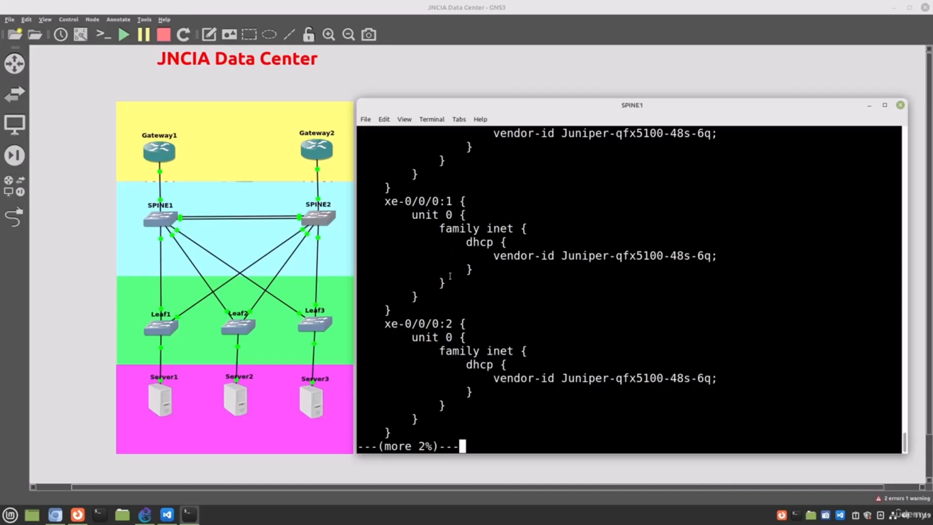
pyautogui.press('space')
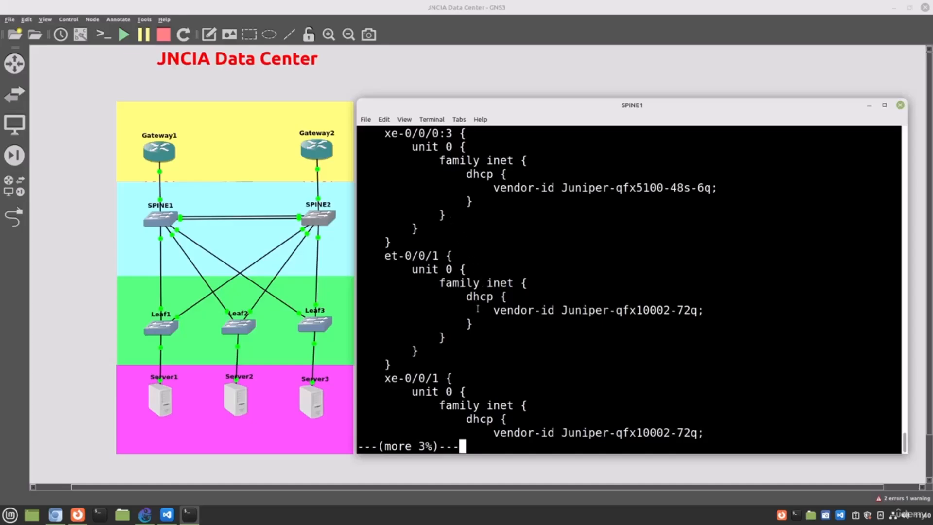
# Step: Page through the remaining interface entries to the end of the configuration, examining the em0 and em1 settings
pyautogui.press('space')
pyautogui.press('space')
pyautogui.press('space')
pyautogui.press('space')
pyautogui.press('space')
pyautogui.press('space')
pyautogui.press('space')
pyautogui.press('space')
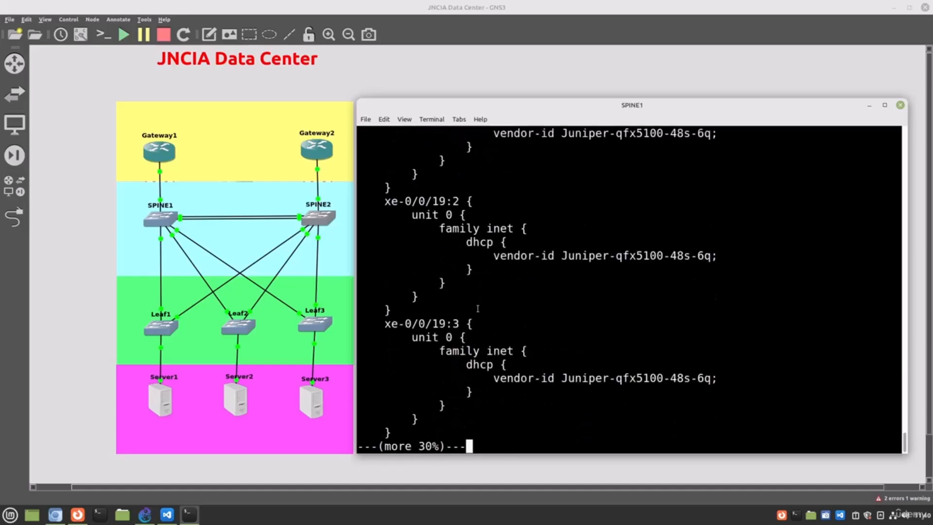
pyautogui.press('space')
pyautogui.press('space')
pyautogui.press('space')
pyautogui.press('space')
pyautogui.press('space')
pyautogui.press('space')
pyautogui.press('space')
pyautogui.press('space')
pyautogui.press('space')
pyautogui.press('space')
pyautogui.press('space')
pyautogui.press('space')
pyautogui.press('space')
pyautogui.press('space')
pyautogui.press('space')
pyautogui.press('space')
pyautogui.press('space')
pyautogui.press('space')
pyautogui.press('space')
pyautogui.press('space')
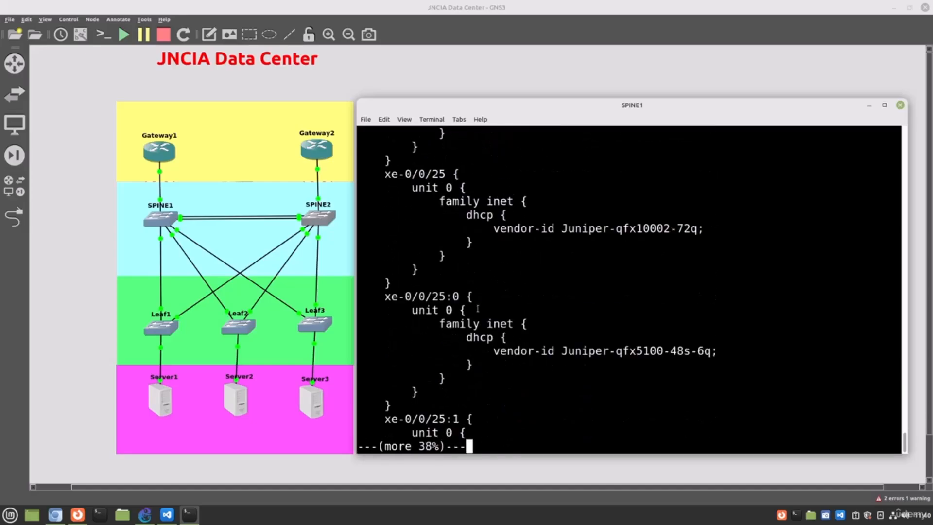
pyautogui.press('space')
pyautogui.press('space')
pyautogui.press('space')
pyautogui.press('space')
pyautogui.press('space')
pyautogui.press('space')
pyautogui.press('space')
pyautogui.press('space')
pyautogui.press('space')
pyautogui.press('space')
pyautogui.press('space')
pyautogui.press('space')
pyautogui.press('space')
pyautogui.press('space')
pyautogui.press('space')
pyautogui.press('space')
pyautogui.press('space')
pyautogui.press('space')
pyautogui.press('space')
pyautogui.press('space')
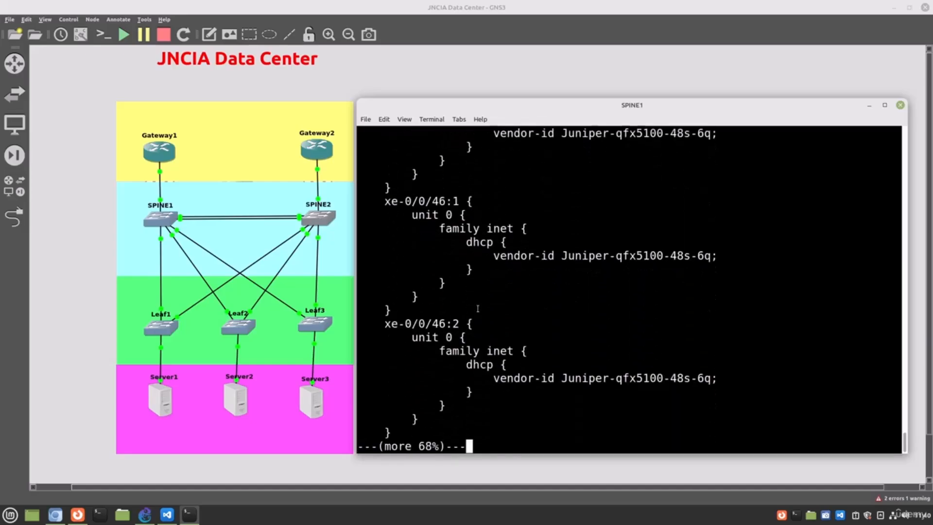
pyautogui.press('space')
pyautogui.press('space')
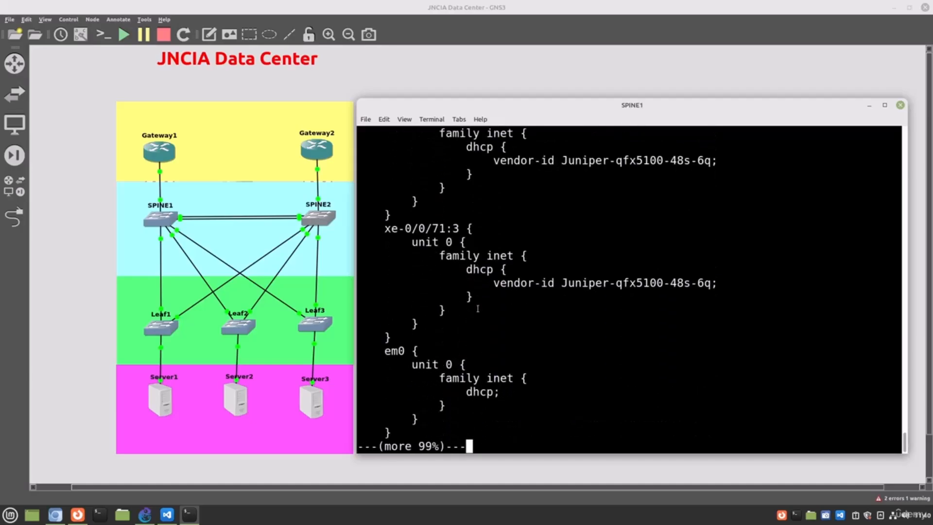
pyautogui.scroll(4, 478, 309)
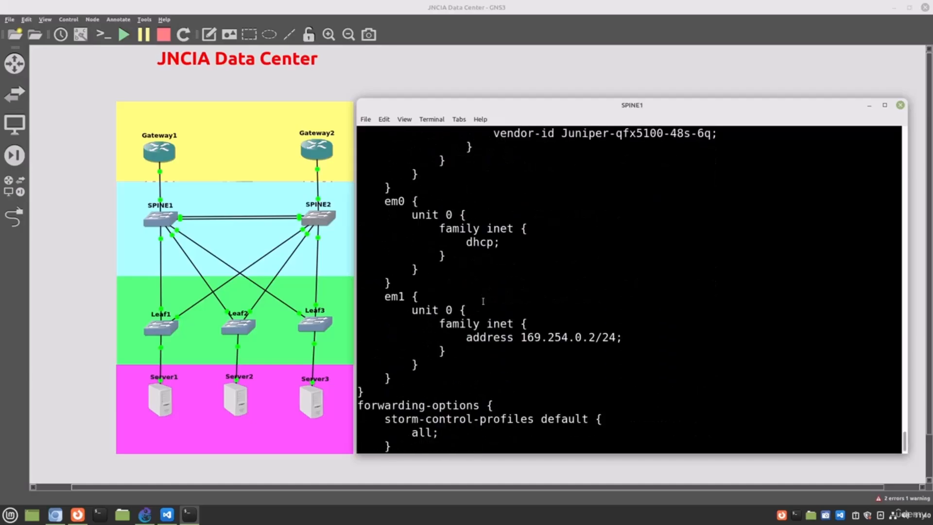
pyautogui.scroll(2, 483, 302)
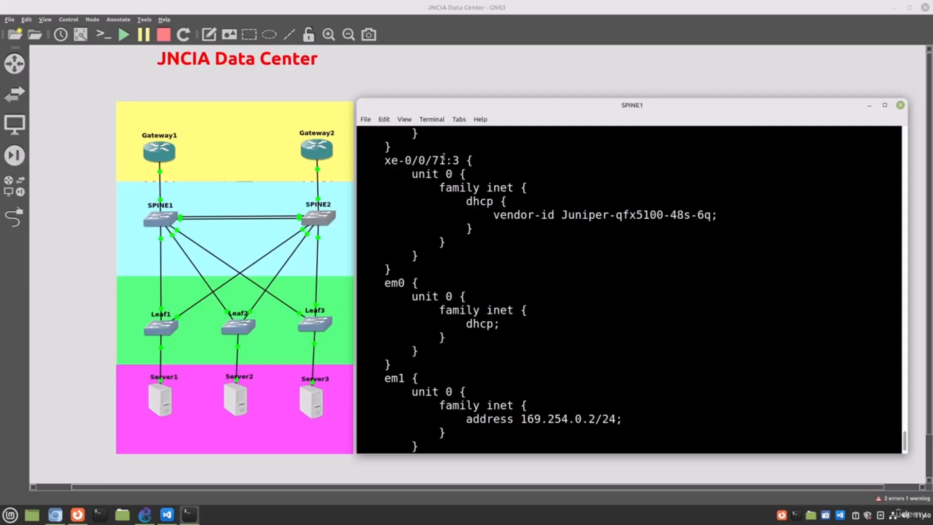
pyautogui.scroll(-7, 555, 281)
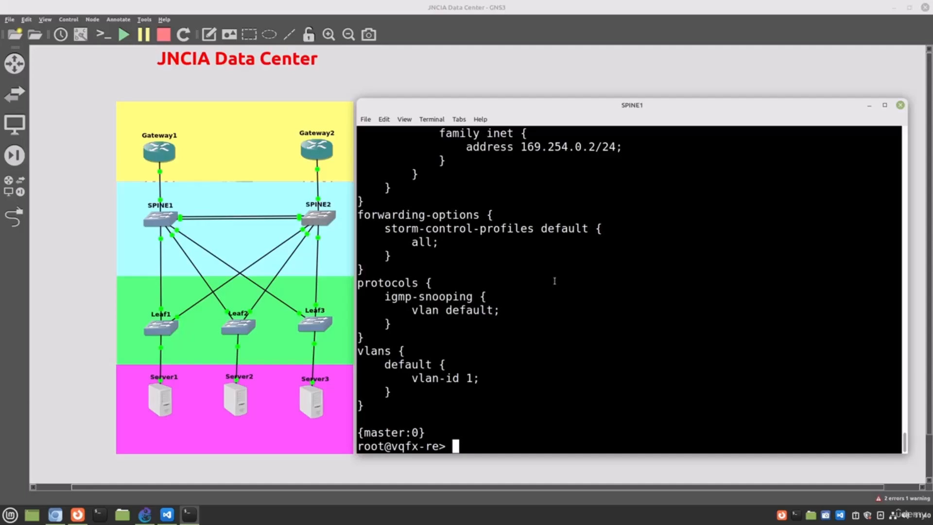
# Step: Enter configuration mode on SPINE1 and begin a wildcard delete command
pyautogui.write('configure')
pyautogui.press('Return')
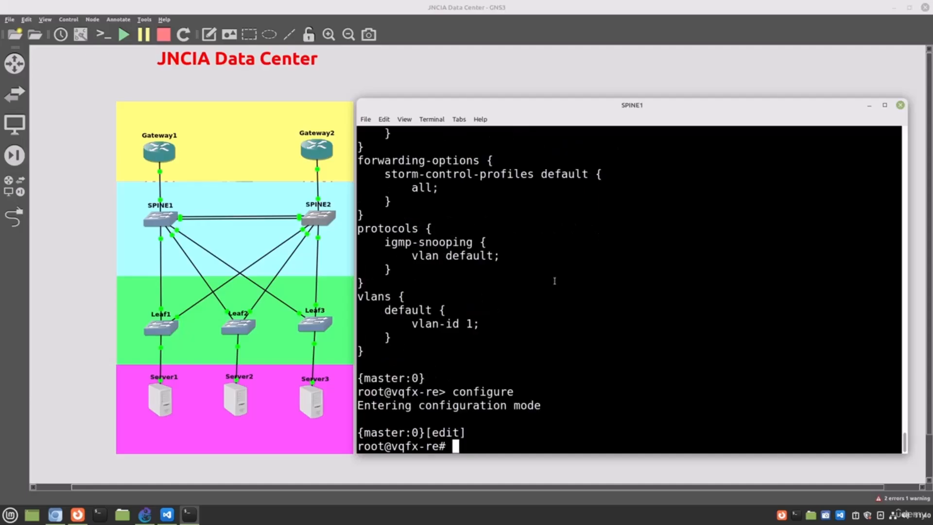
pyautogui.write('wildcard del')
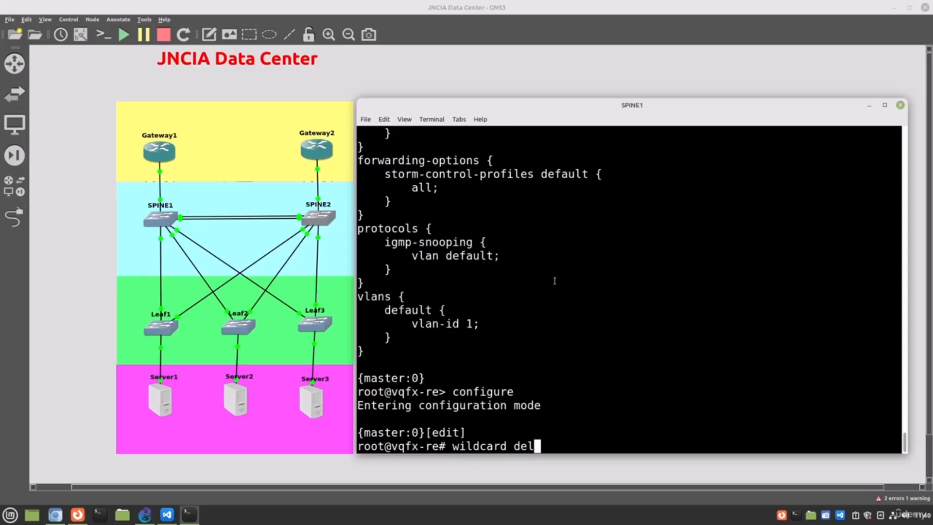
pyautogui.write('ete et-')
pyautogui.press('Return')
pyautogui.press('BackSpace')
pyautogui.press('BackSpace')
pyautogui.press('BackSpace')
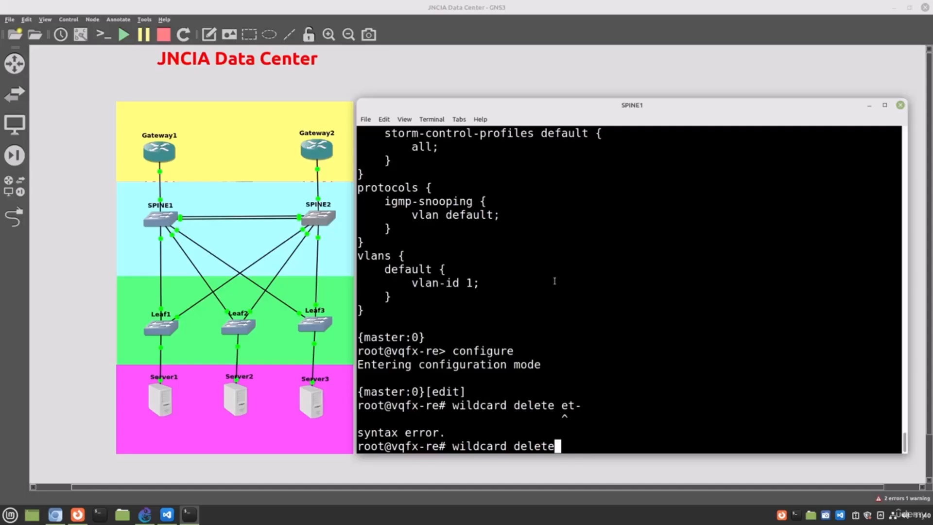
pyautogui.write('int')
pyautogui.press('Return')
pyautogui.press('BackSpace')
pyautogui.press('BackSpace')
pyautogui.press('BackSpace')
pyautogui.press('BackSpace')
pyautogui.press('BackSpace')
pyautogui.press('BackSpace')
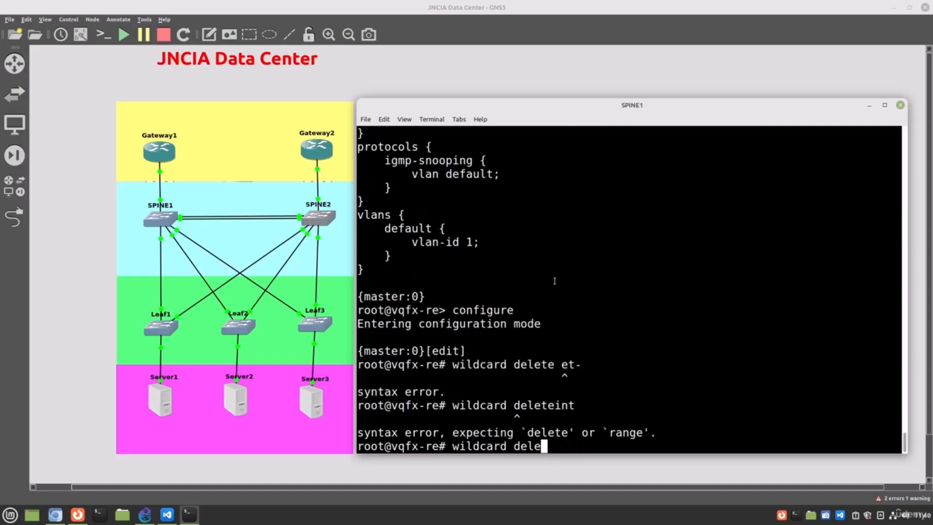
# Step: Complete the wildcard delete for all interfaces matching et-0/0/* and answer yes to the deletion
pyautogui.write('te interfaces ')
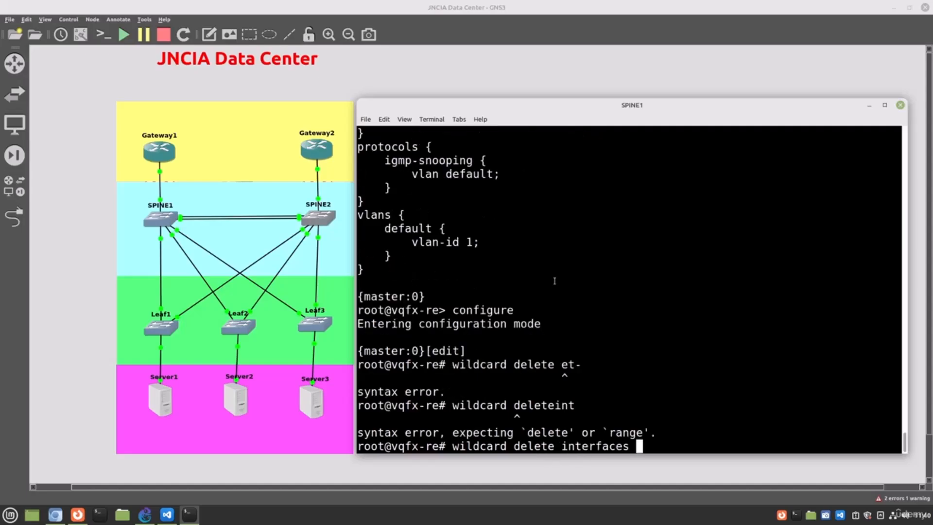
pyautogui.write('et-0/0/')
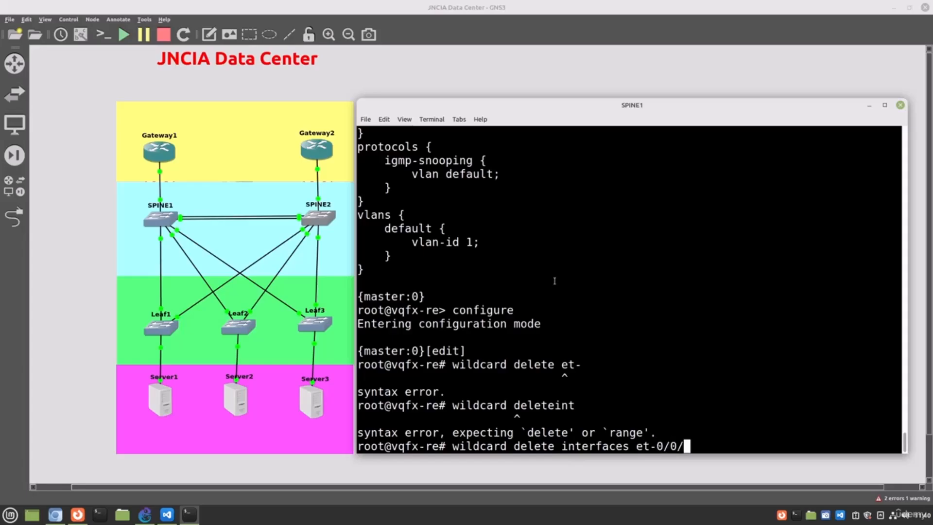
pyautogui.write('*')
pyautogui.press('Return')
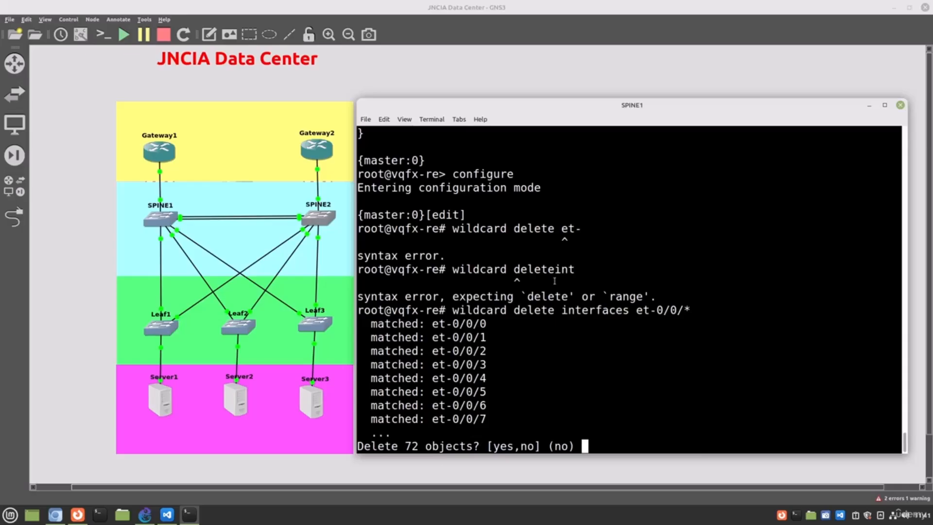
pyautogui.write('yes')
pyautogui.press('Return')
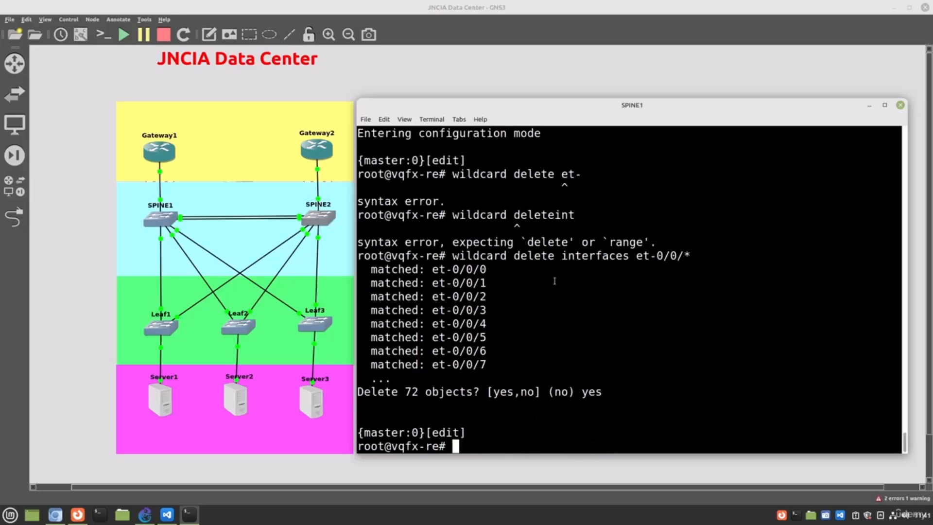
# Step: Reuse the wildcard delete command for all interfaces matching xe-0/0/* and answer yes to the deletion
pyautogui.press('Up')
pyautogui.press('Left')
pyautogui.press('Left')
pyautogui.press('Left')
pyautogui.press('Left')
pyautogui.press('Left')
pyautogui.press('Left')
pyautogui.press('Left')
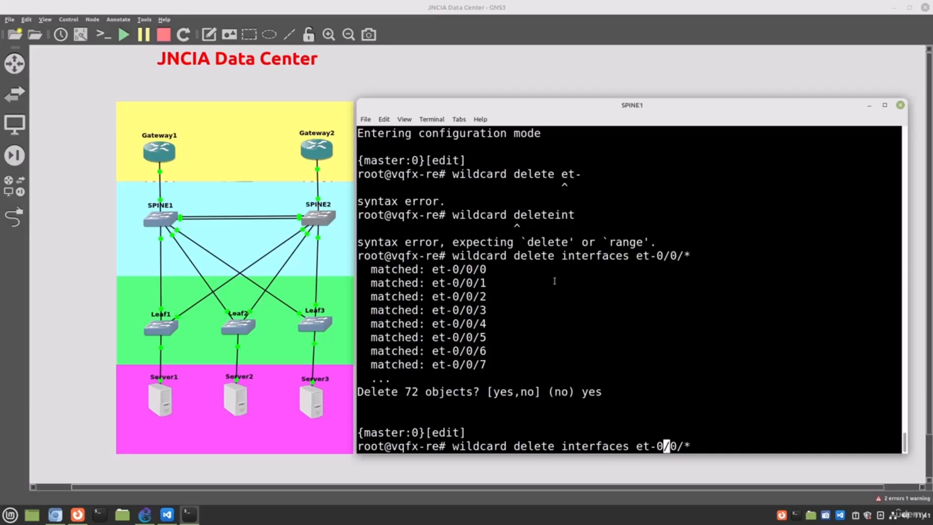
pyautogui.press('Right')
pyautogui.press('BackSpace')
pyautogui.press('BackSpace')
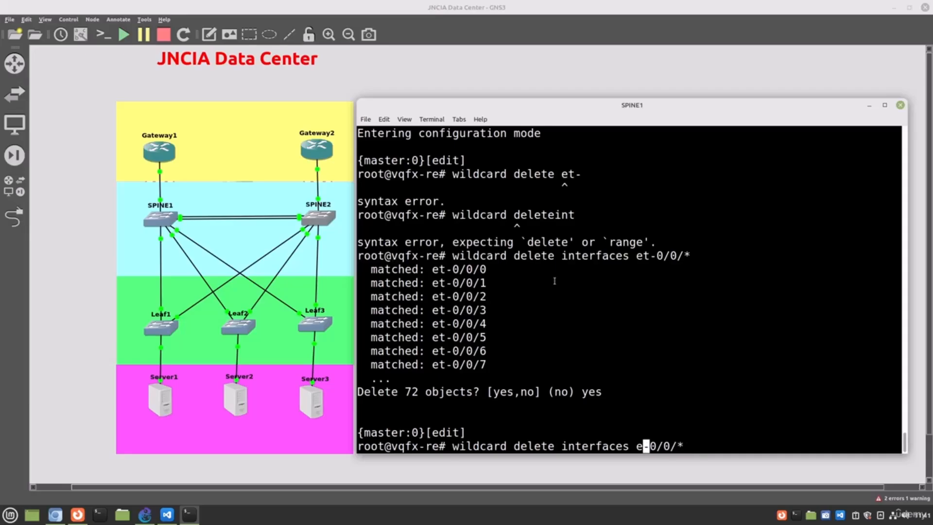
pyautogui.write('xe')
pyautogui.press('Return')
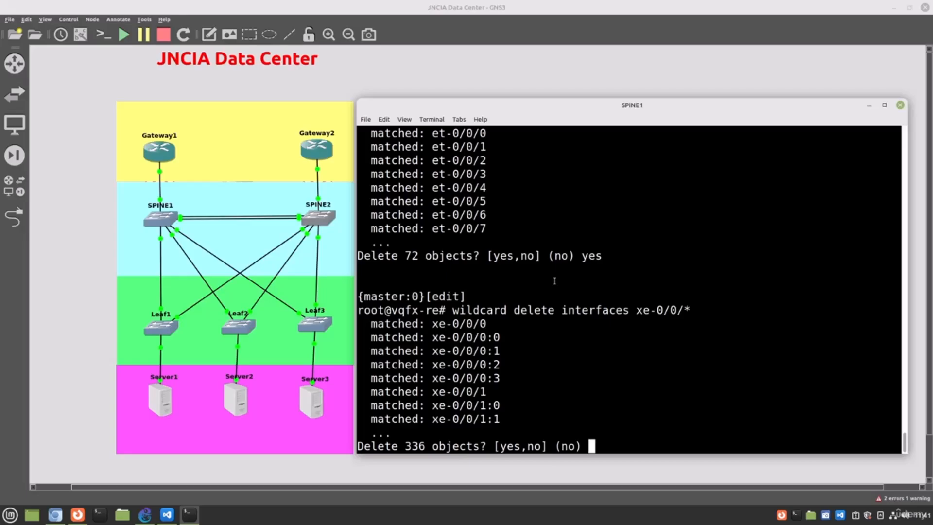
pyautogui.write('yes')
pyautogui.press('Return')
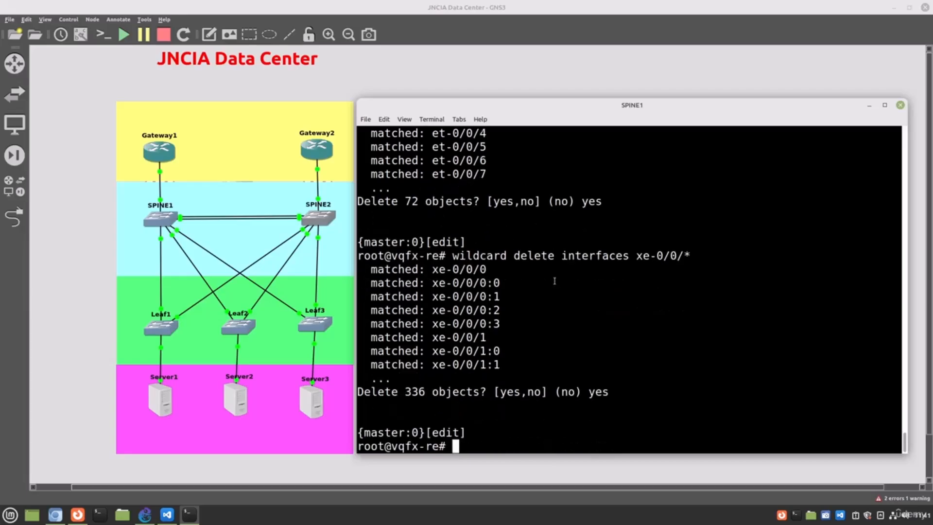
# Step: Show the candidate configuration and page through to its end to check the remaining interface entries
pyautogui.write('show')
pyautogui.press('Return')
pyautogui.press('space')
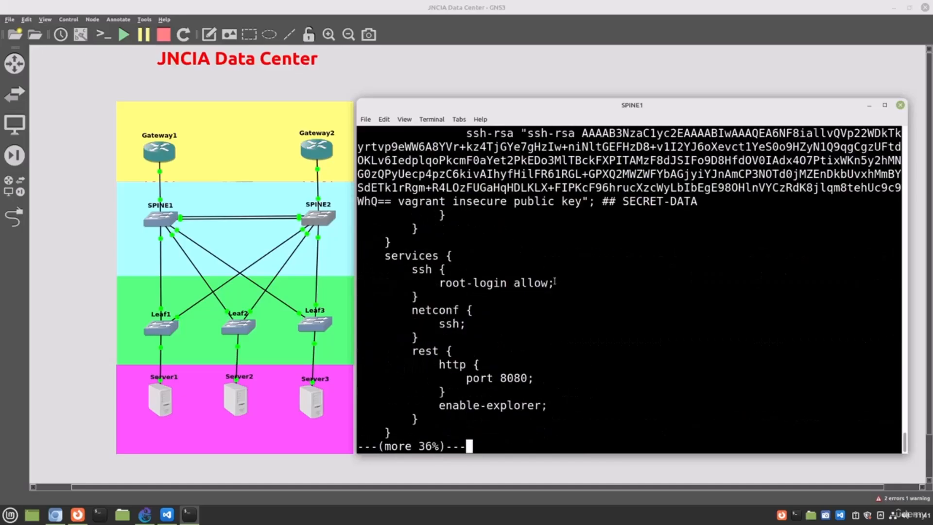
pyautogui.press('space')
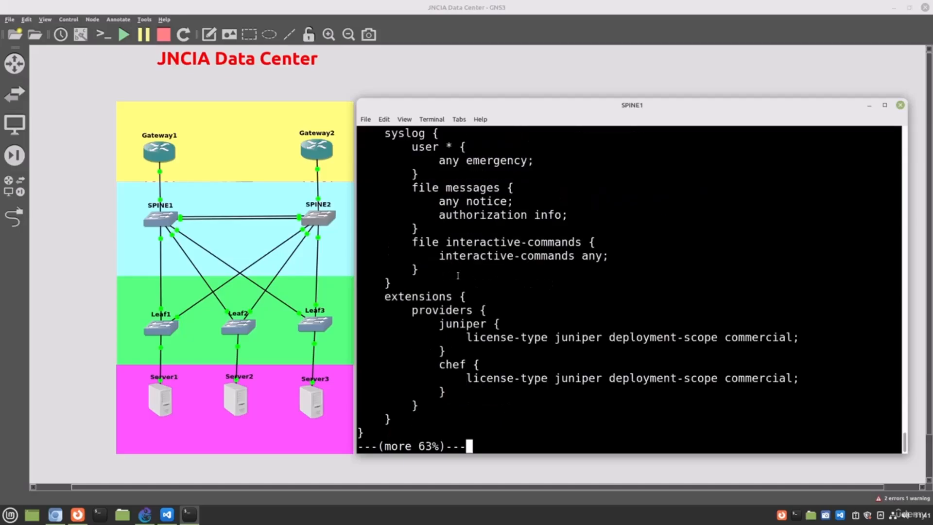
pyautogui.press('space')
pyautogui.press('space')
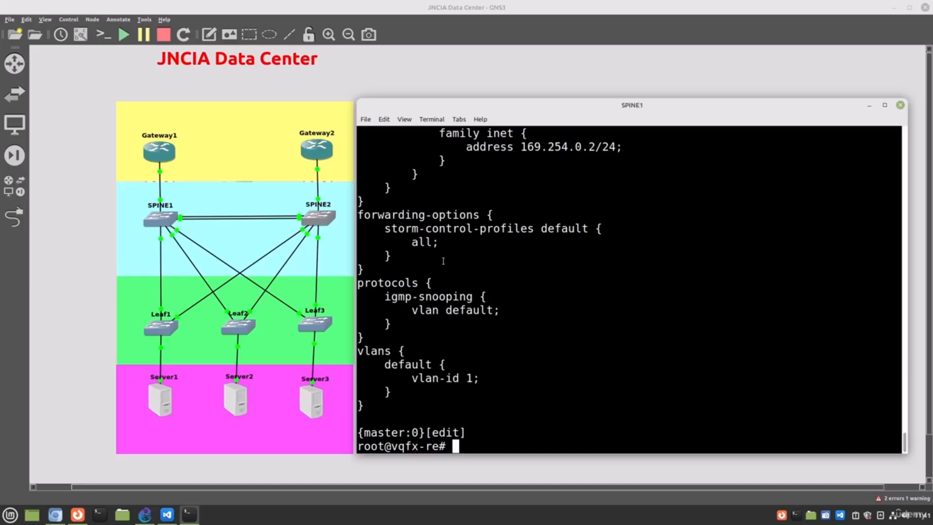
# Step: Add unit 0 to interfaces xe-0/0/0 through xe-0/0/11 on SPINE1 with one wildcard range set command using [0-11]
pyautogui.write('wildcard ra')
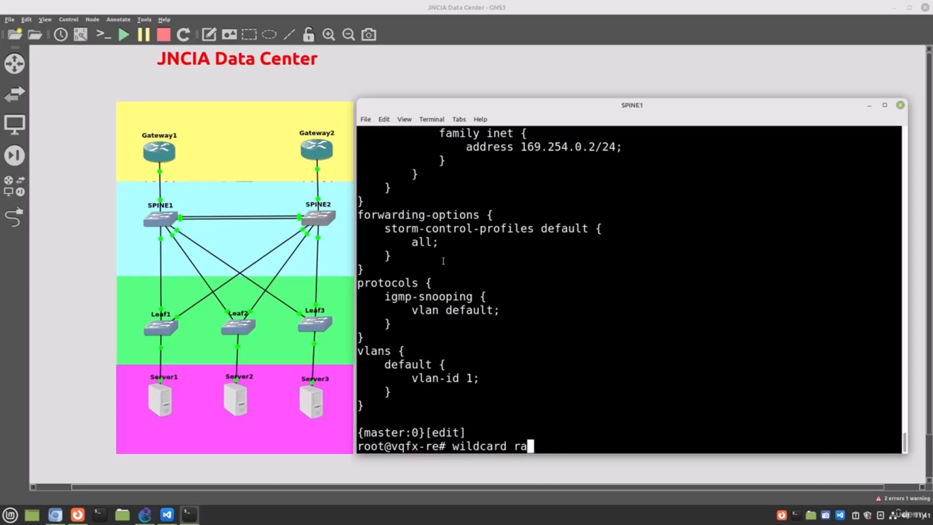
pyautogui.write('nge set ')
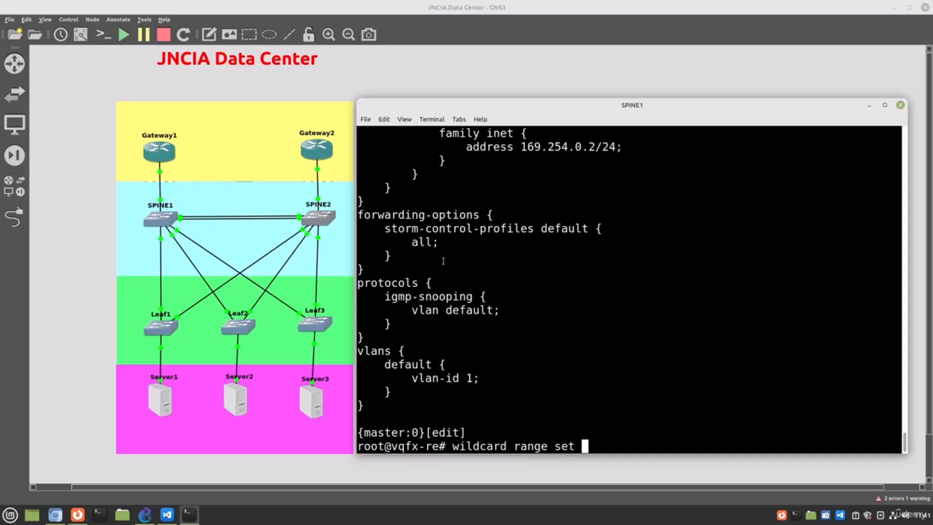
pyautogui.write('interfaces xe')
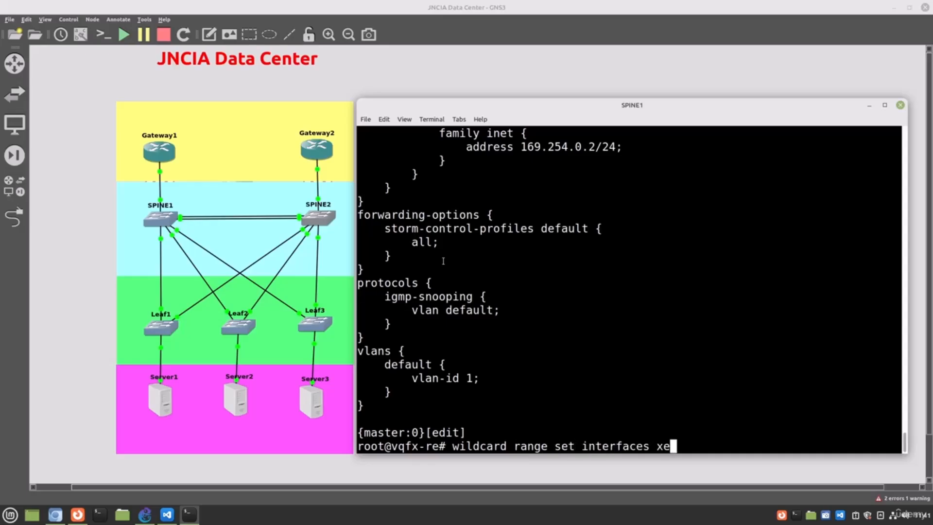
pyautogui.write('-0/0/[0-11')
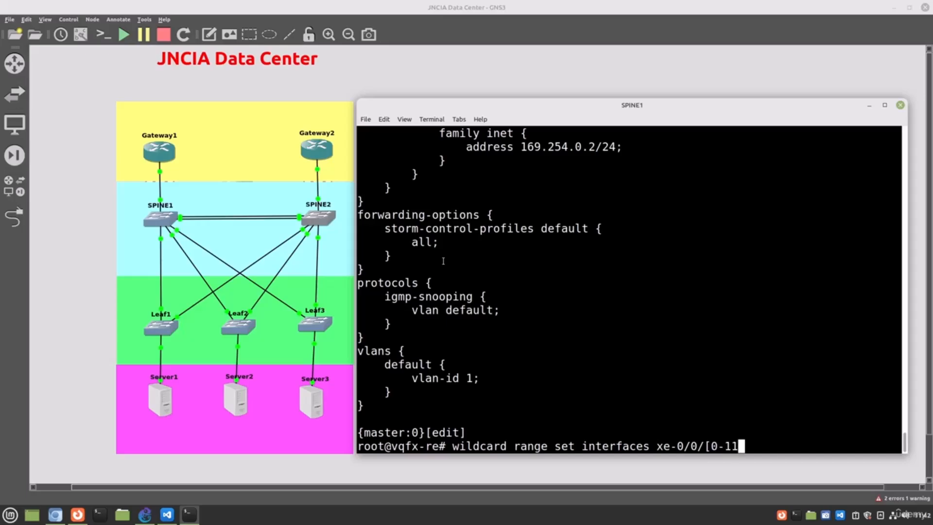
pyautogui.write('] unit 0')
pyautogui.press('Return')
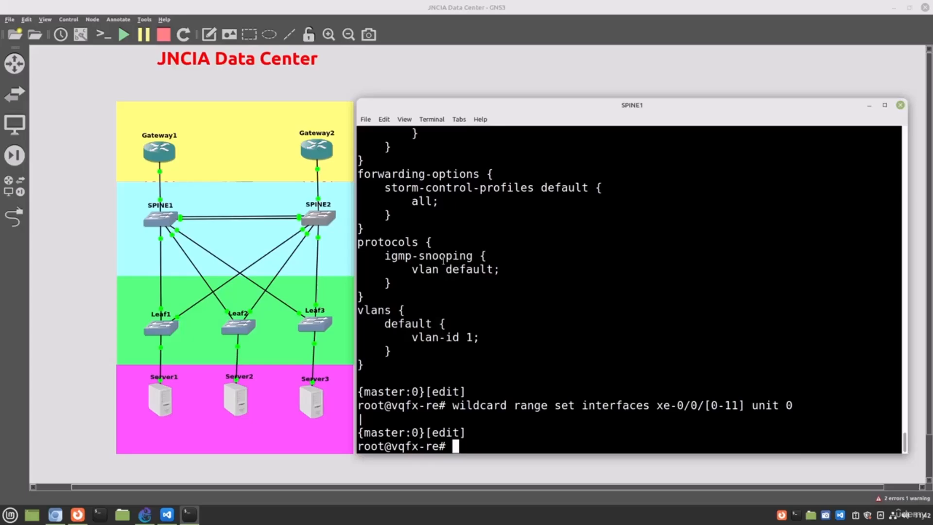
# Step: Show the candidate configuration through to its end to check the xe interface units, and commit it on SPINE1
pyautogui.write('show')
pyautogui.press('Return')
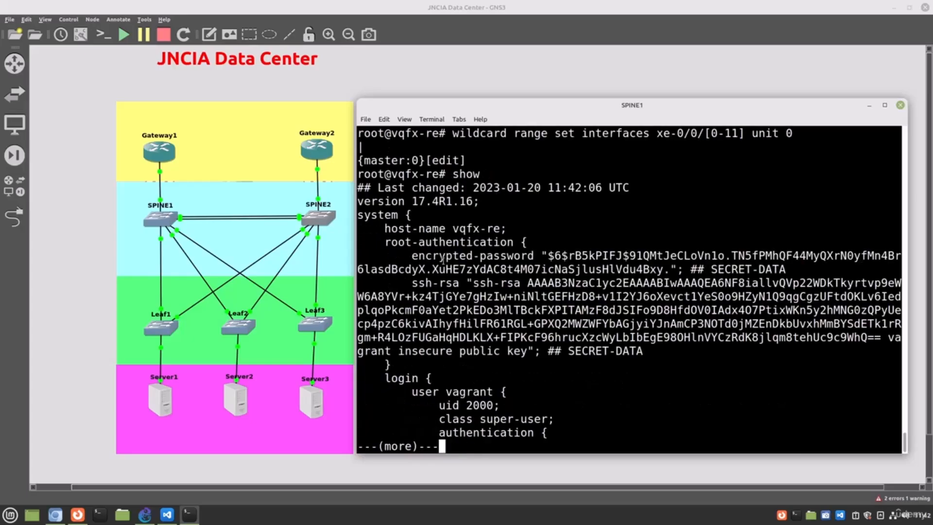
pyautogui.press('space')
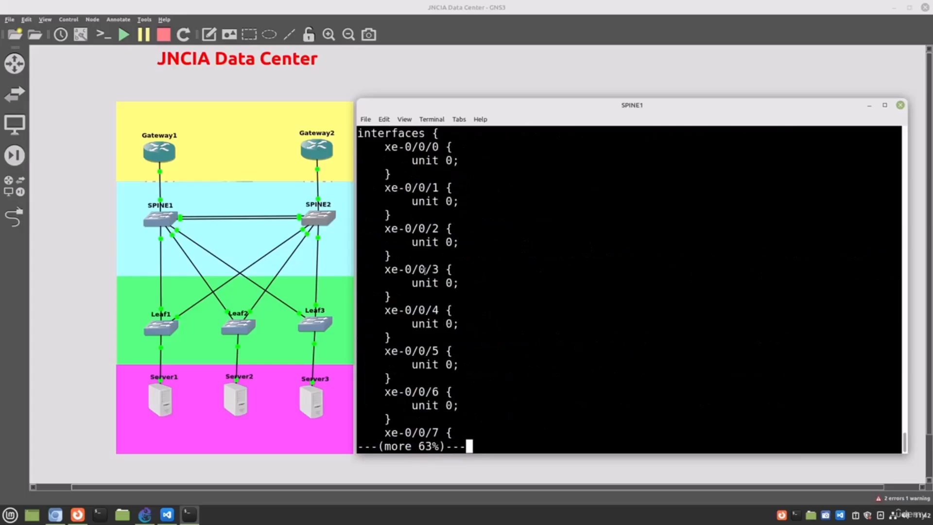
pyautogui.scroll(2, 443, 261)
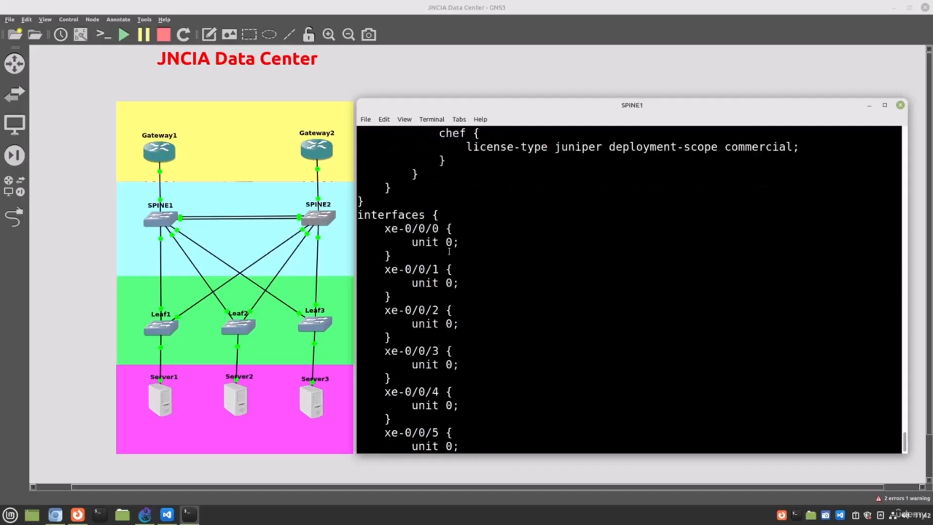
pyautogui.scroll(-2, 449, 251)
pyautogui.press('space')
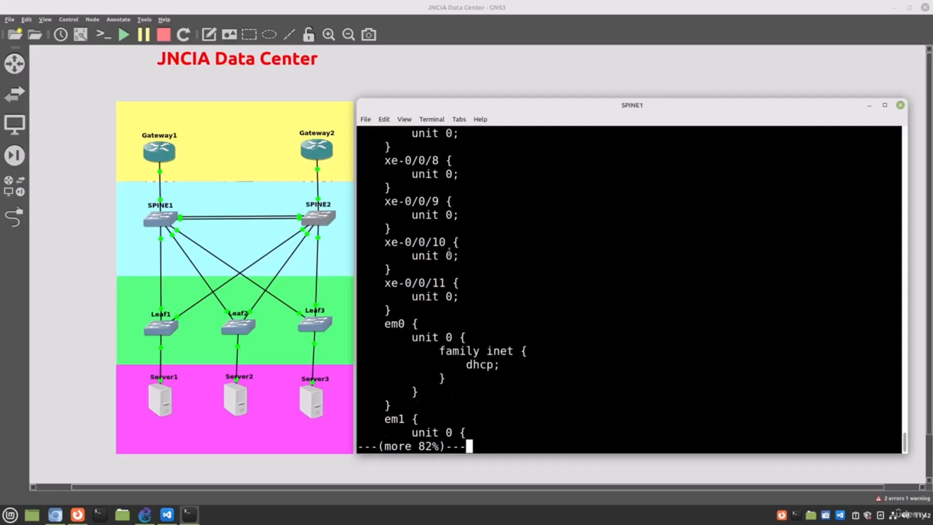
pyautogui.press('space')
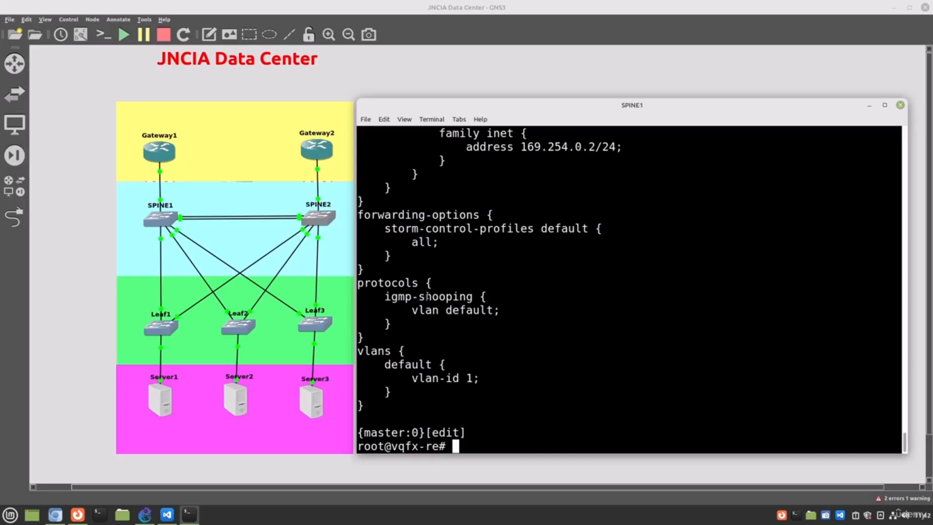
pyautogui.write('commit')
pyautogui.press('Return')
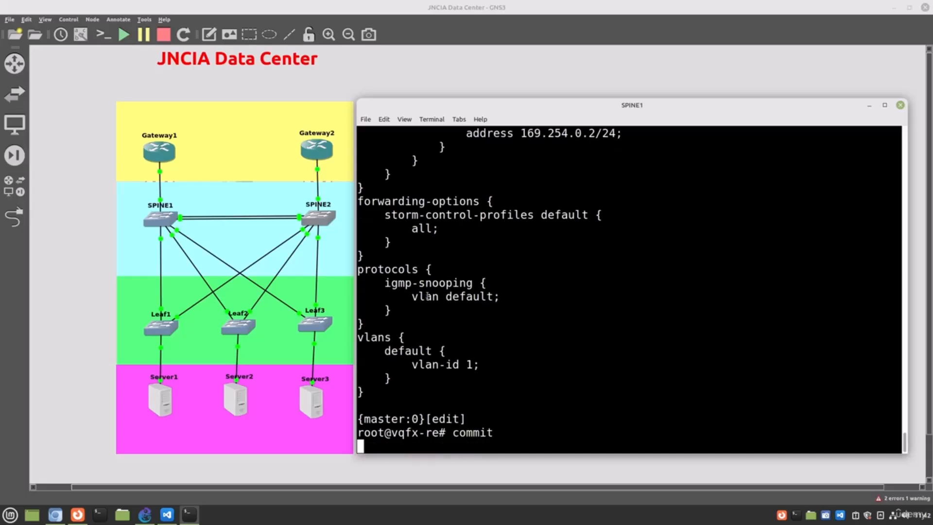